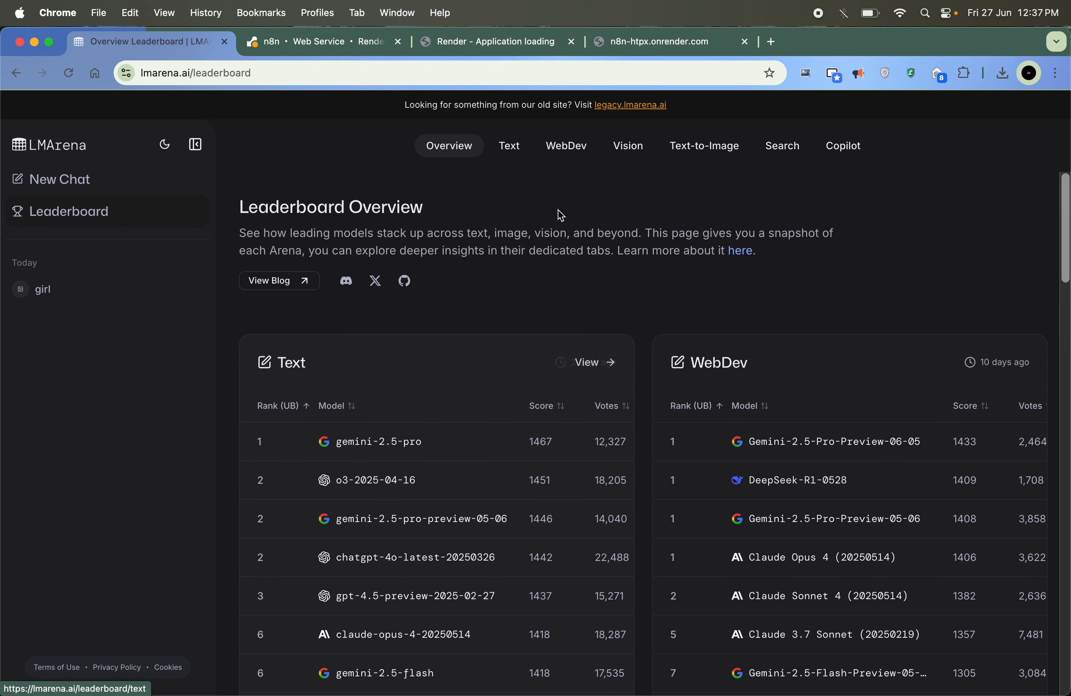
# - Start a new chat from the leaderboard page
pyautogui.click(54, 180)
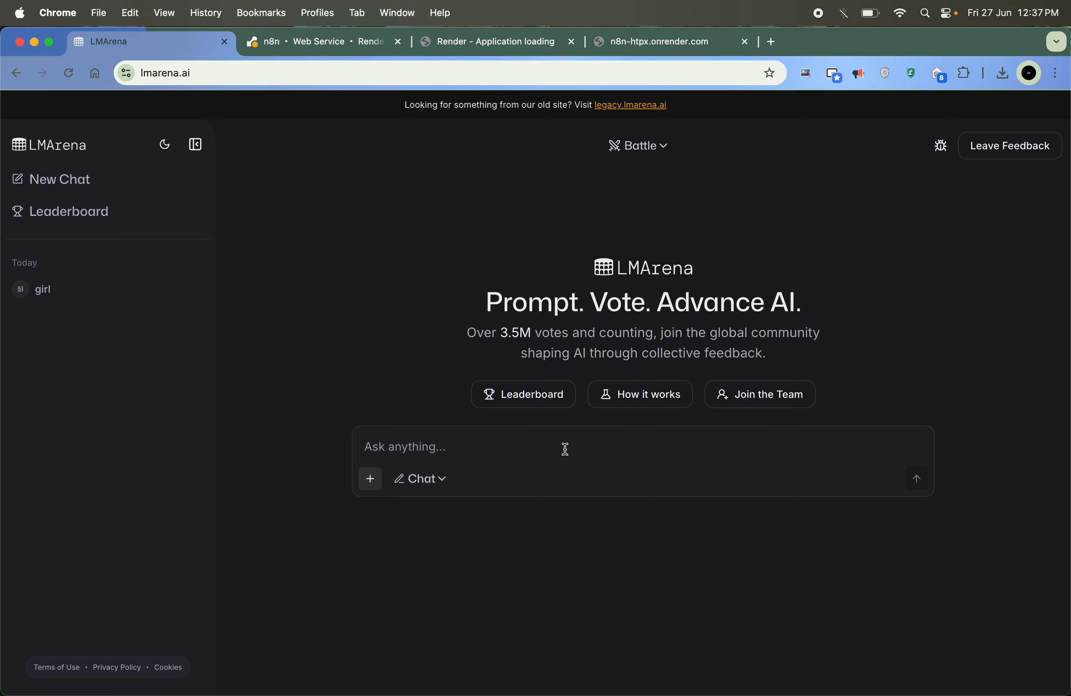
pyautogui.click(629, 145)
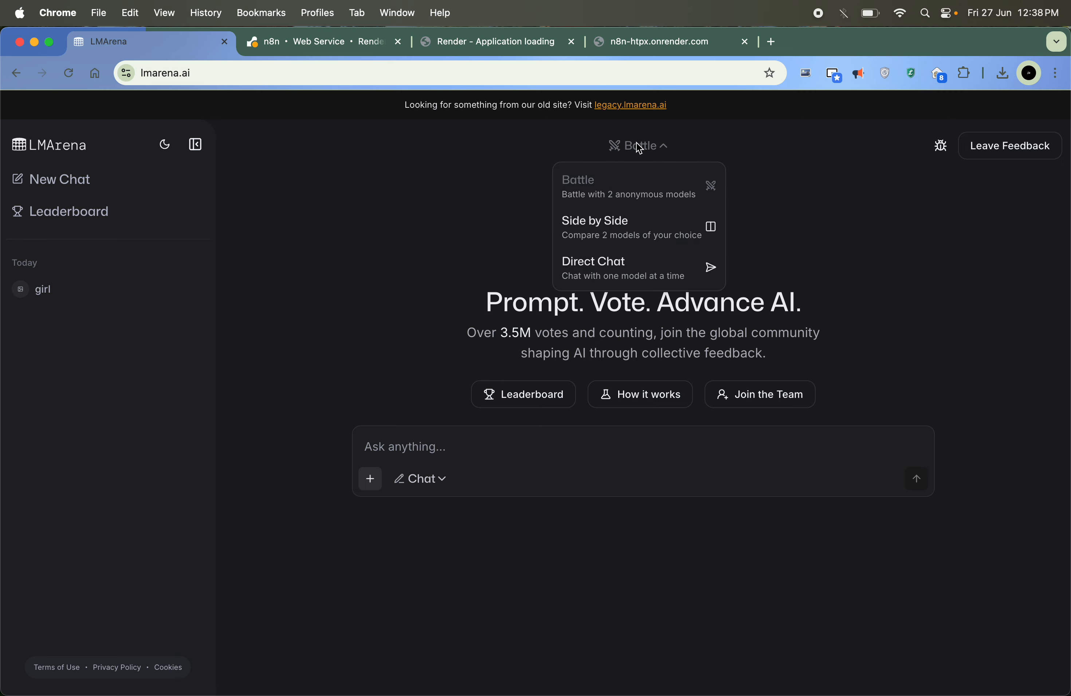
pyautogui.click(655, 230)
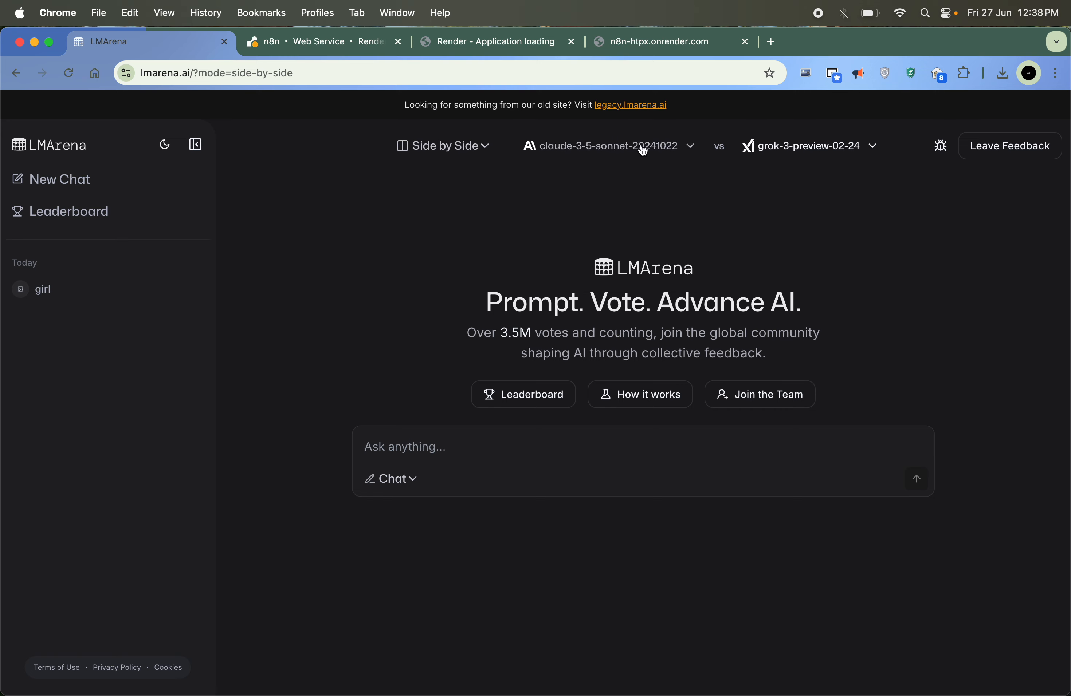
pyautogui.click(445, 158)
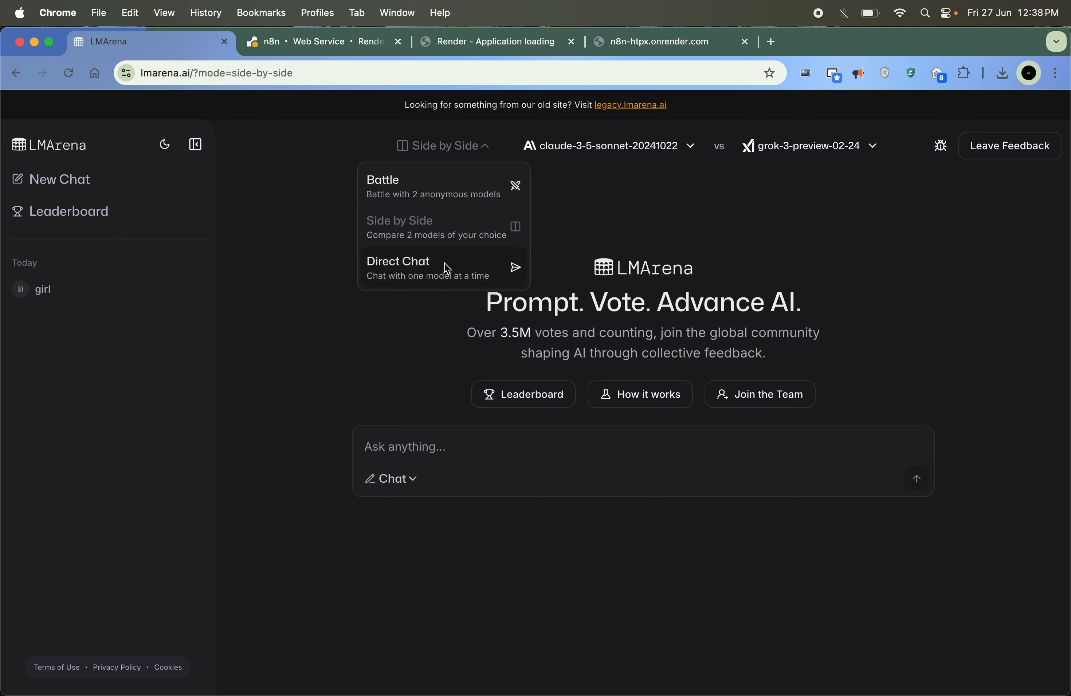
pyautogui.click(422, 199)
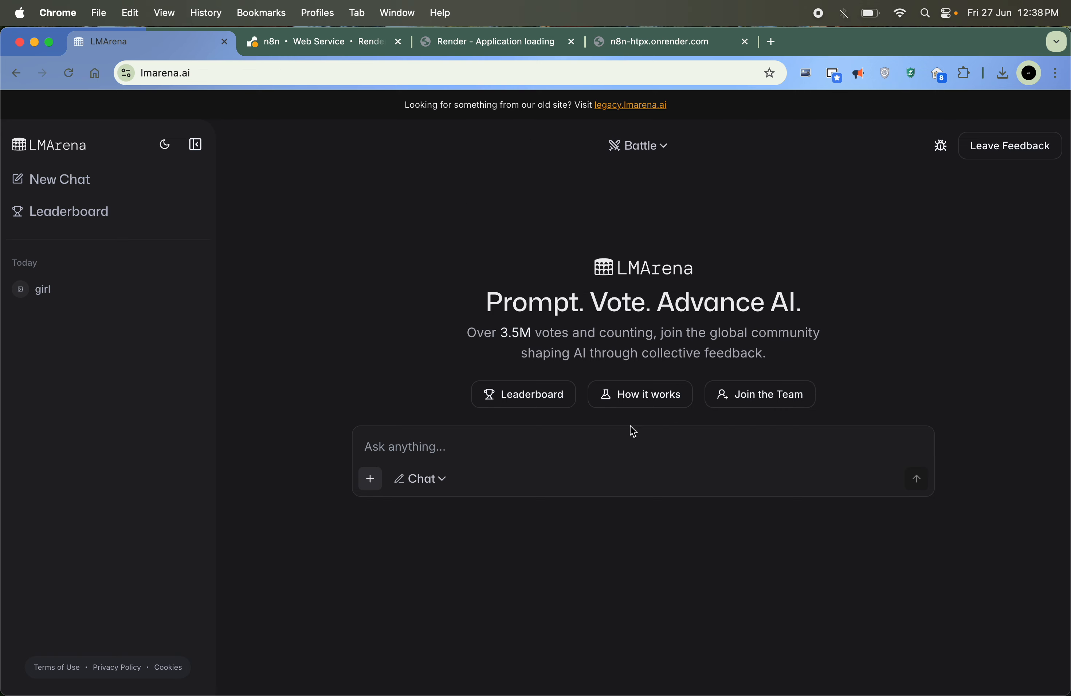
# - Set the new chat to Image generation and enter the prompt "girl"
pyautogui.click(453, 484)
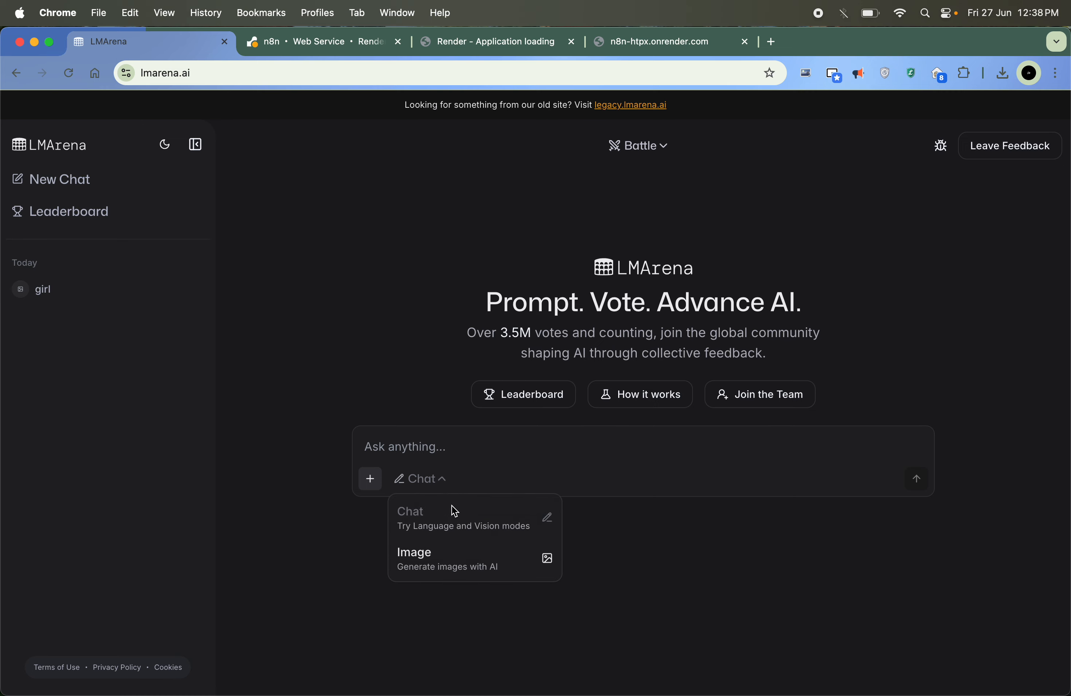
pyautogui.click(450, 545)
pyautogui.click(407, 453)
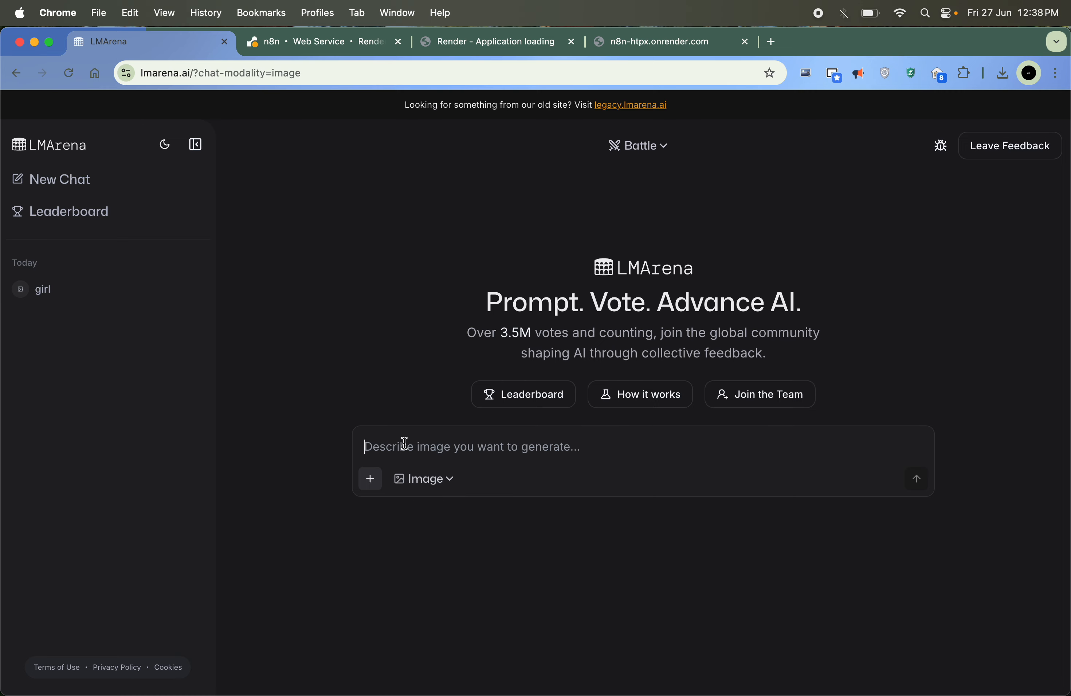
pyautogui.write('girl')
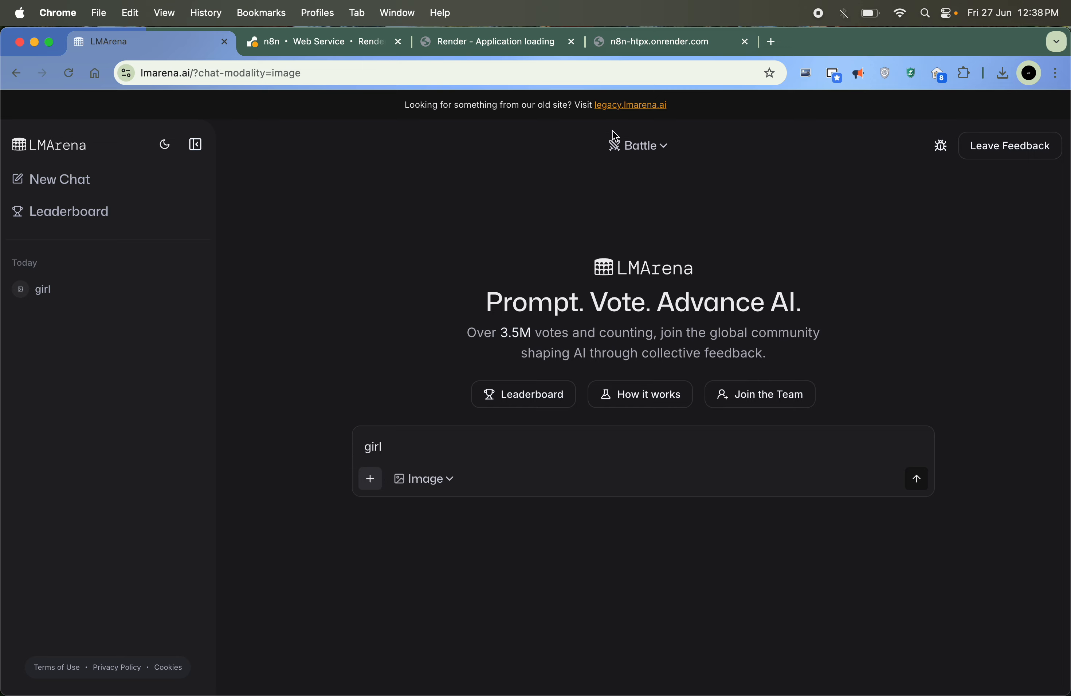
# - Set up a Side by Side comparison of gpt-image-1 and gemini-2.0-flash-preview-image-generation, and submit the "girl" prompt
pyautogui.click(626, 143)
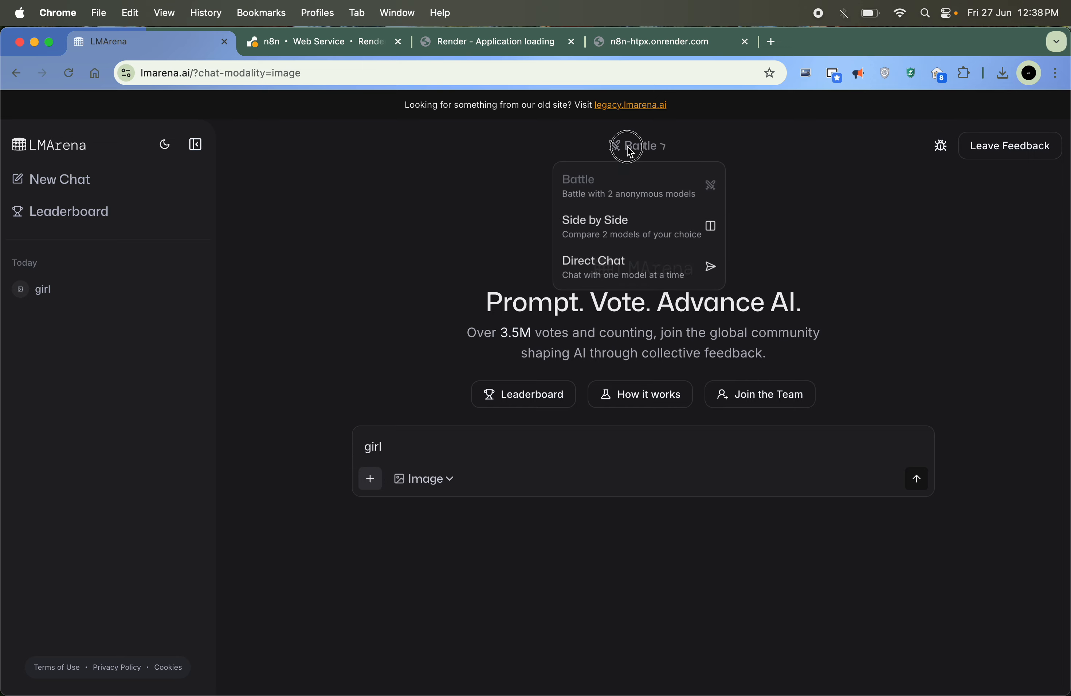
pyautogui.click(627, 231)
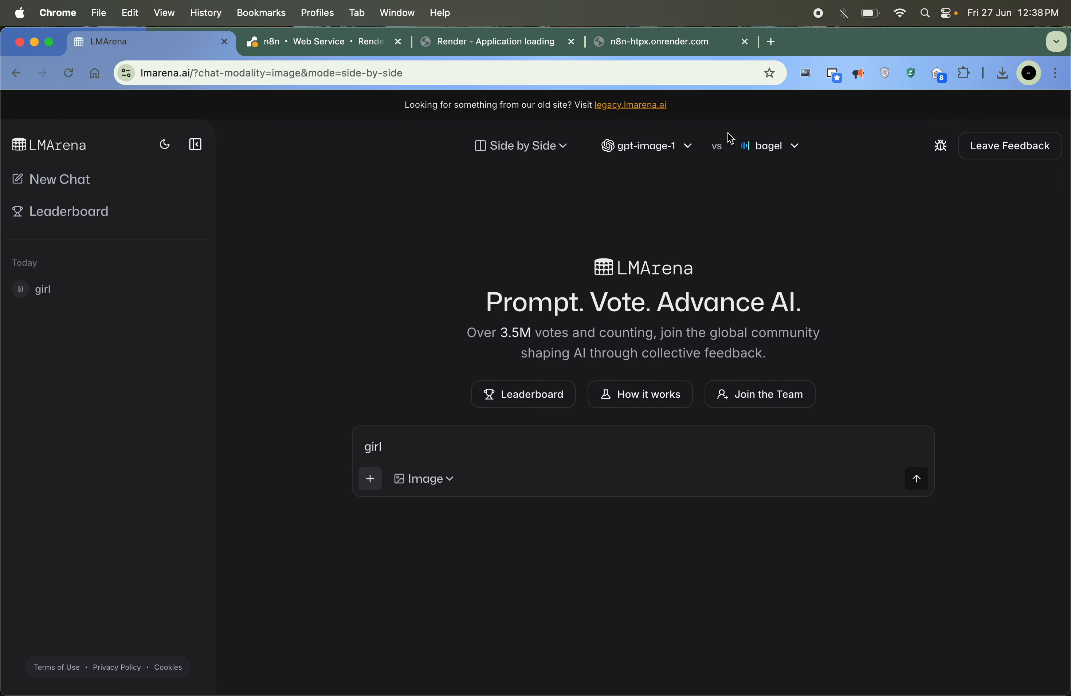
pyautogui.click(684, 143)
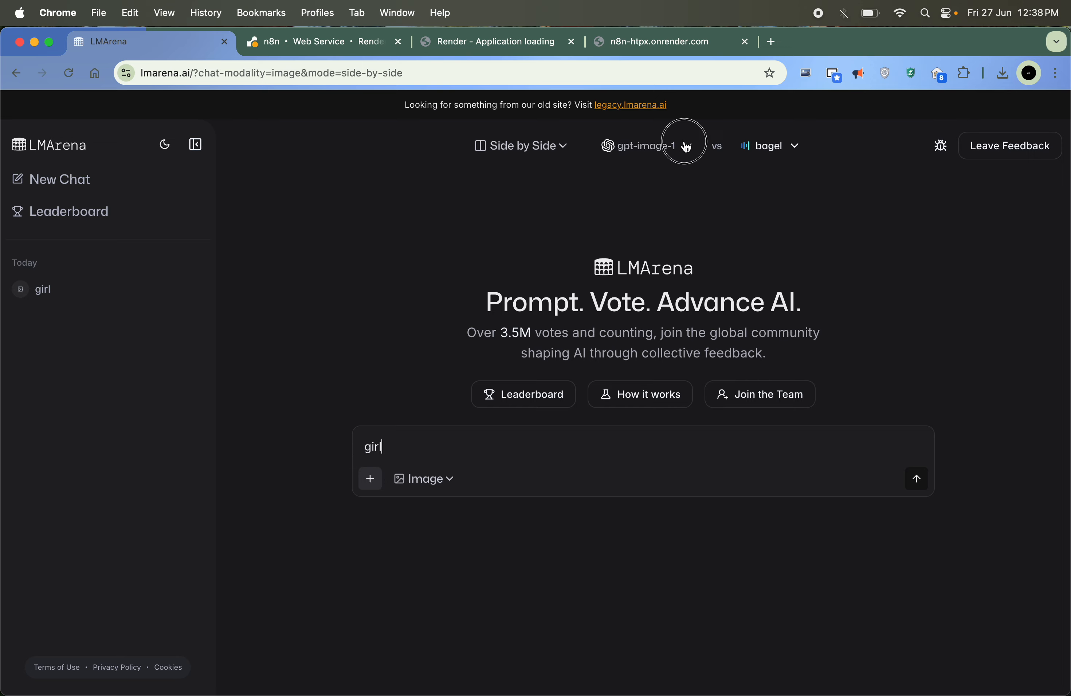
pyautogui.click(771, 143)
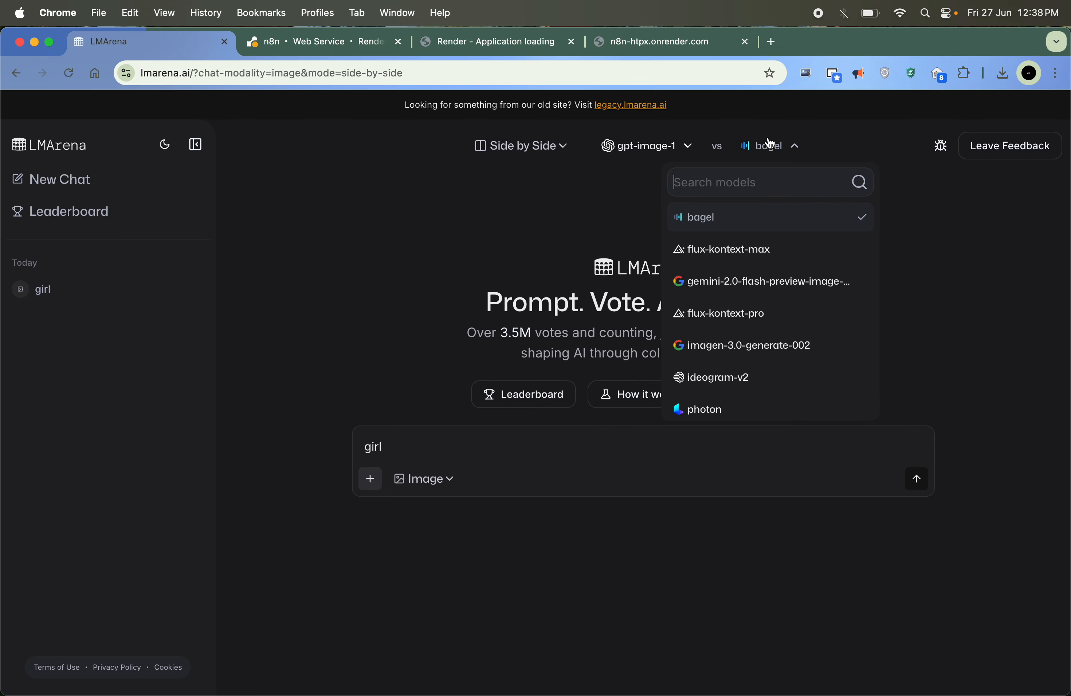
pyautogui.click(754, 294)
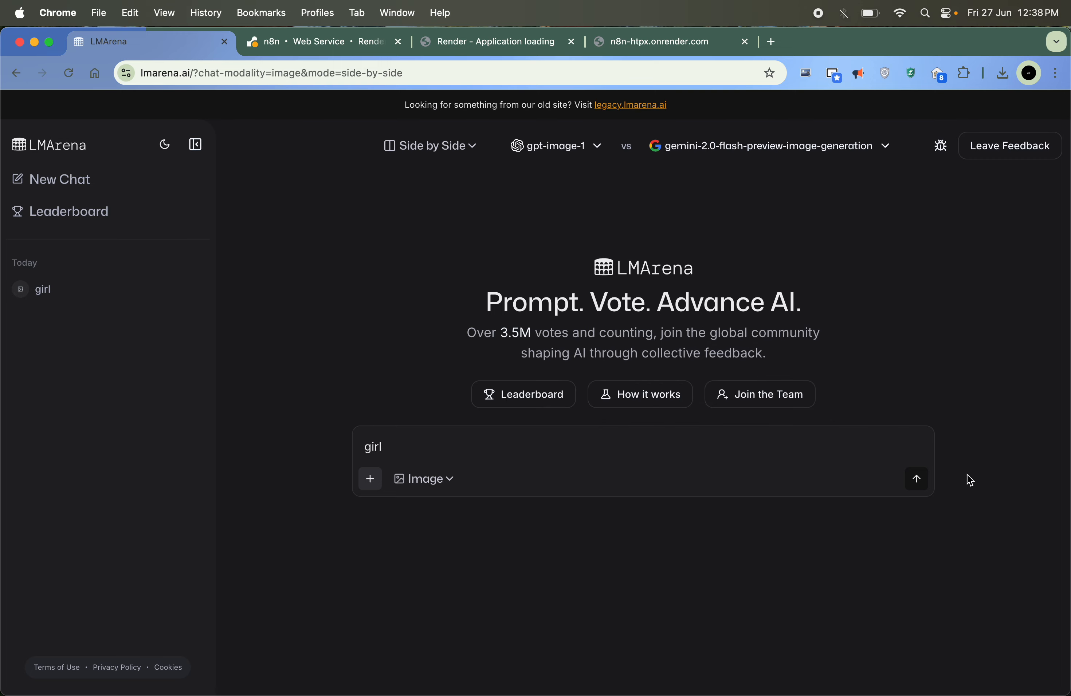
pyautogui.click(916, 484)
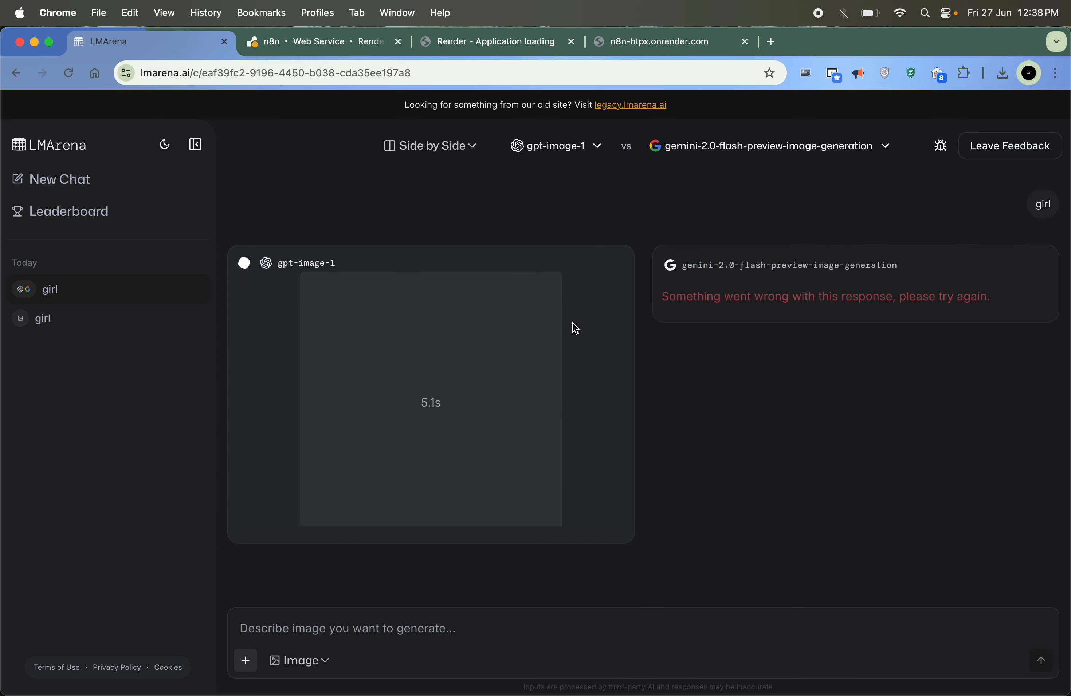
# - Try to regenerate the failed gemini-2.0-flash-preview-image-generation response
pyautogui.moveTo(959, 299)
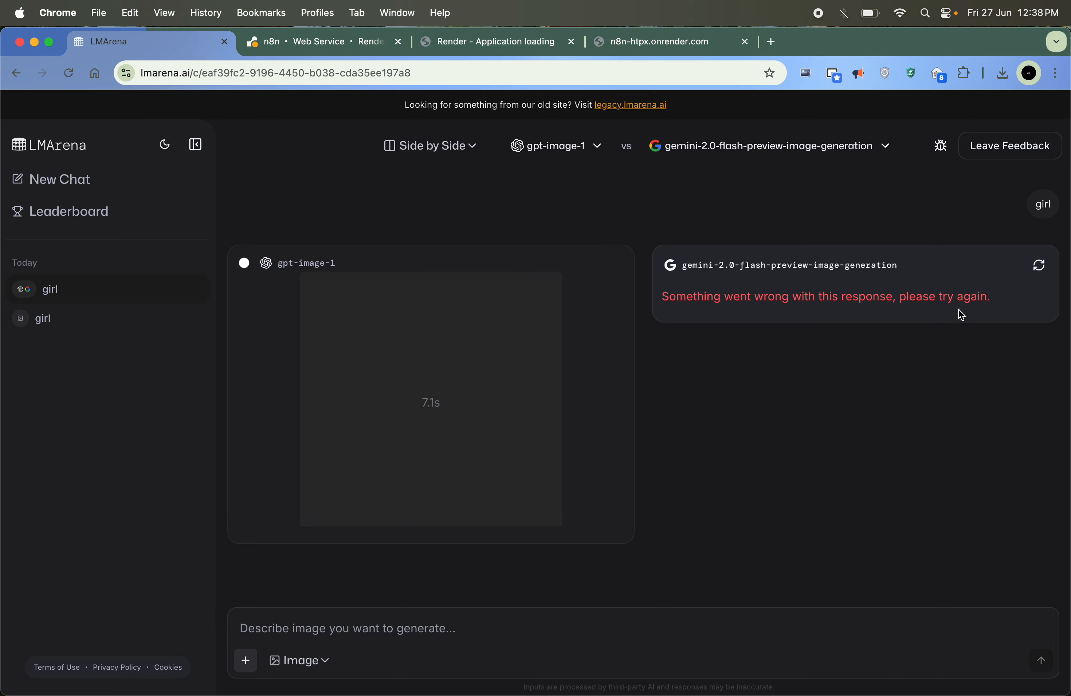
pyautogui.click(1038, 265)
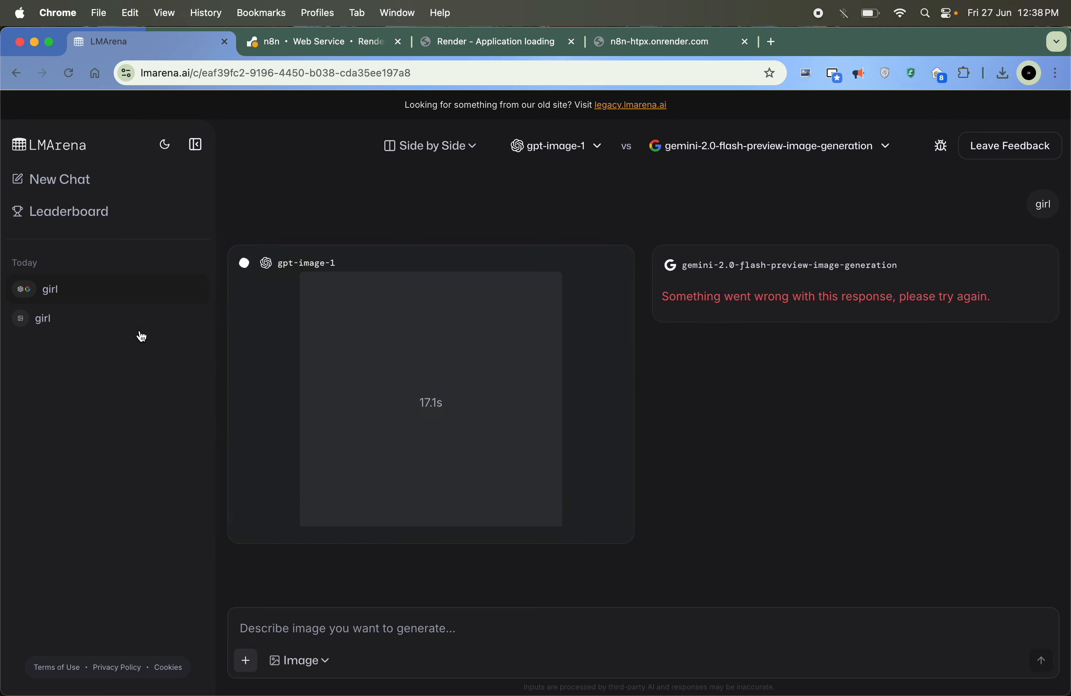
# - Open the older "girl" chat in a separate browser tab, review its generated image and close that tab
pyautogui.keyDown('super'); pyautogui.click(114, 327); pyautogui.keyUp('super')
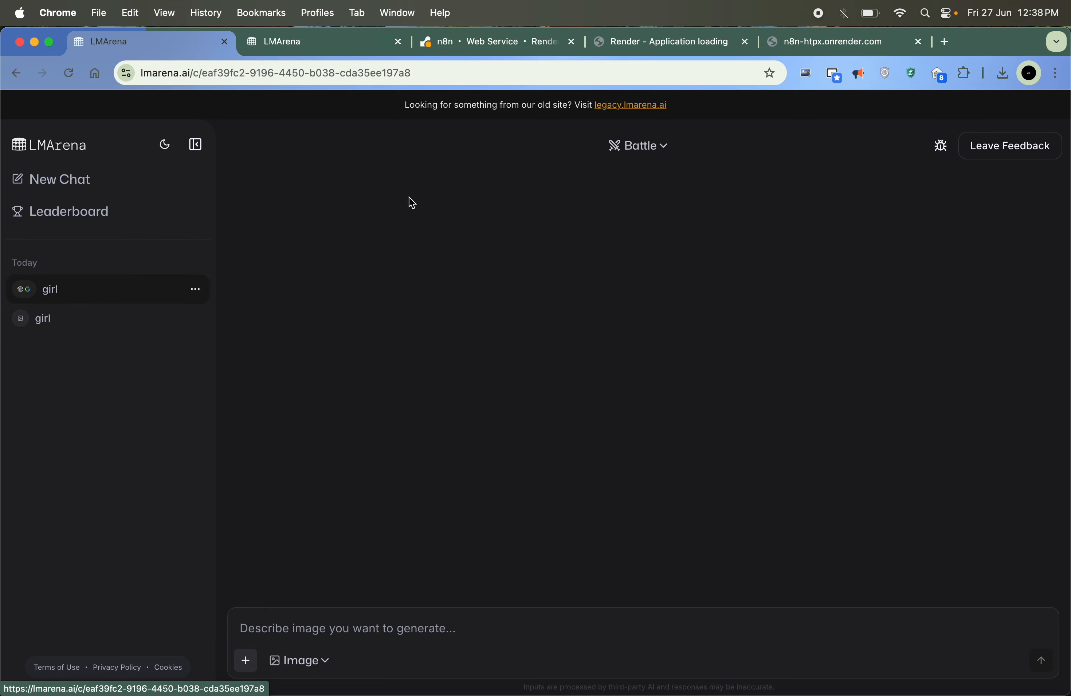
pyautogui.click(339, 42)
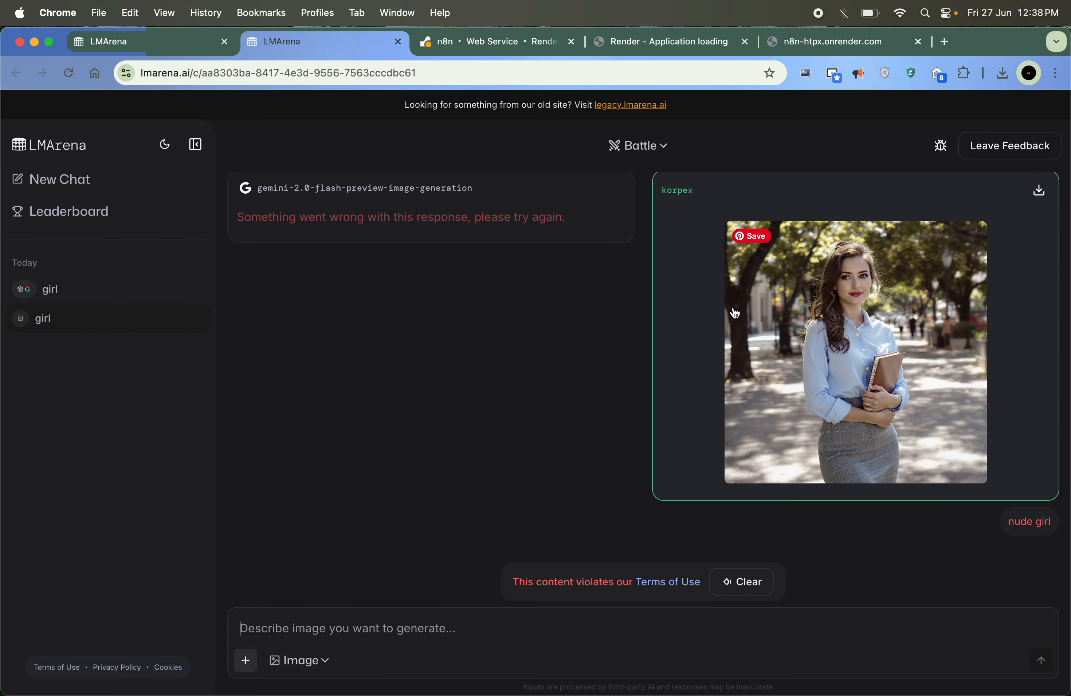
pyautogui.scroll(2, 706, 292)
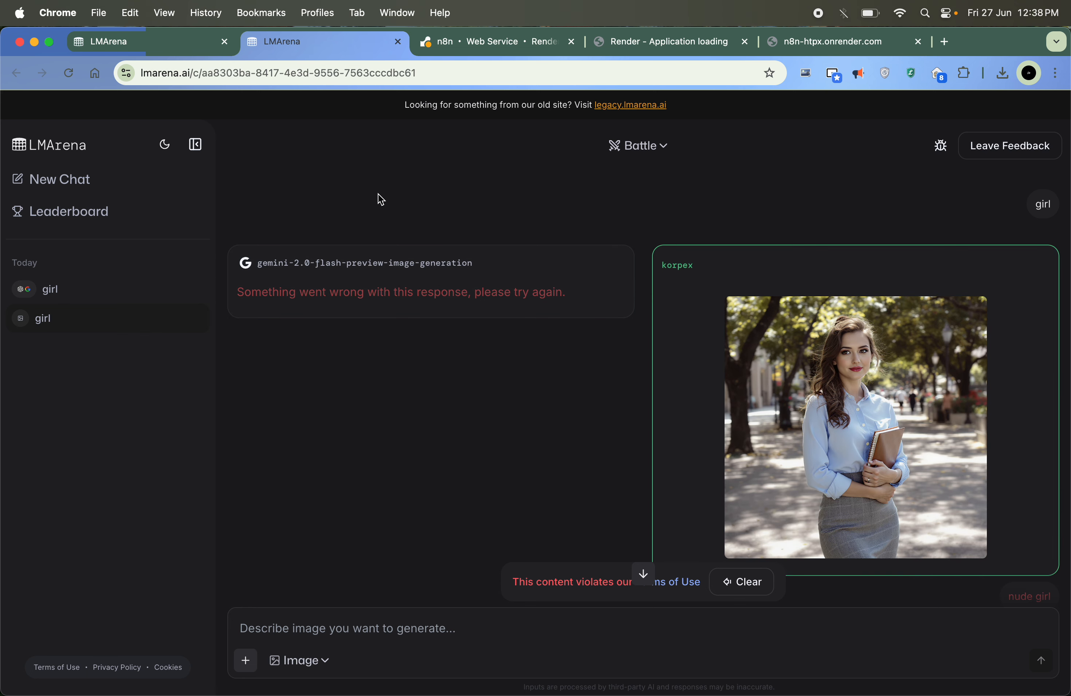
pyautogui.press('super+w')
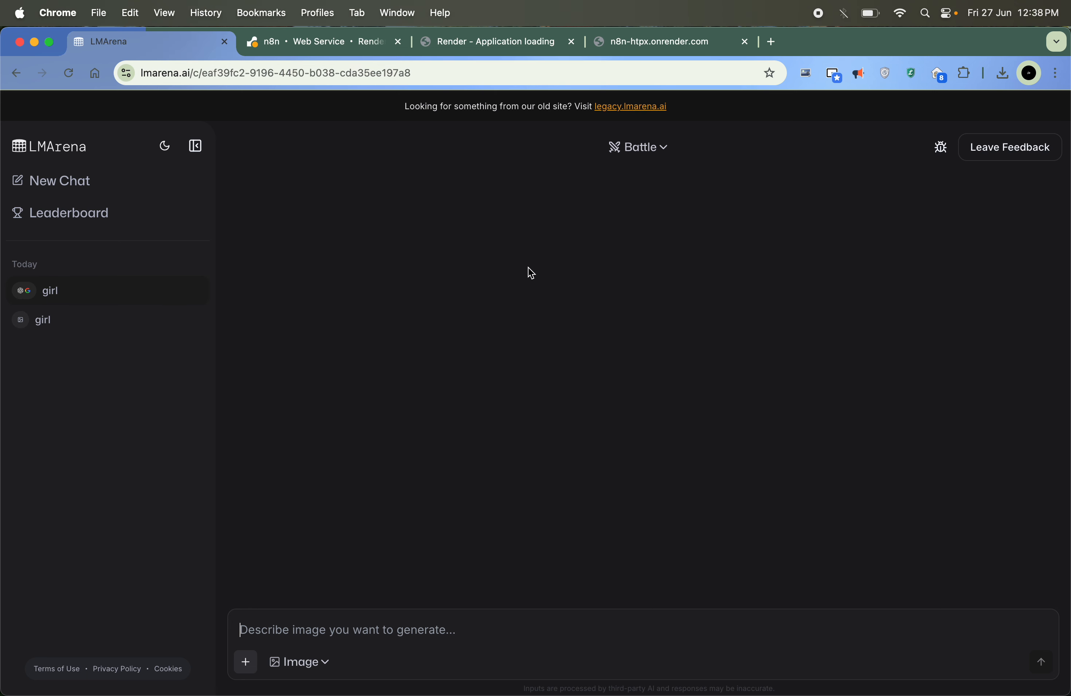
# - Reopen the latest "girl" comparison chat from the history and reload the page
pyautogui.click(134, 312)
pyautogui.click(98, 290)
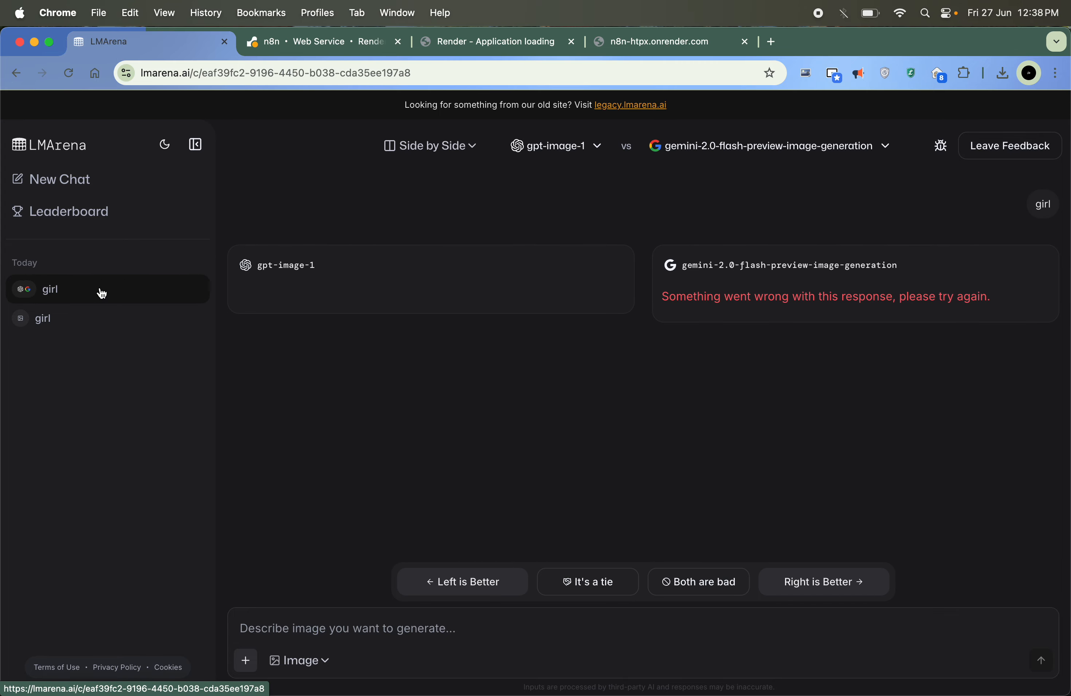
pyautogui.press('super+r')
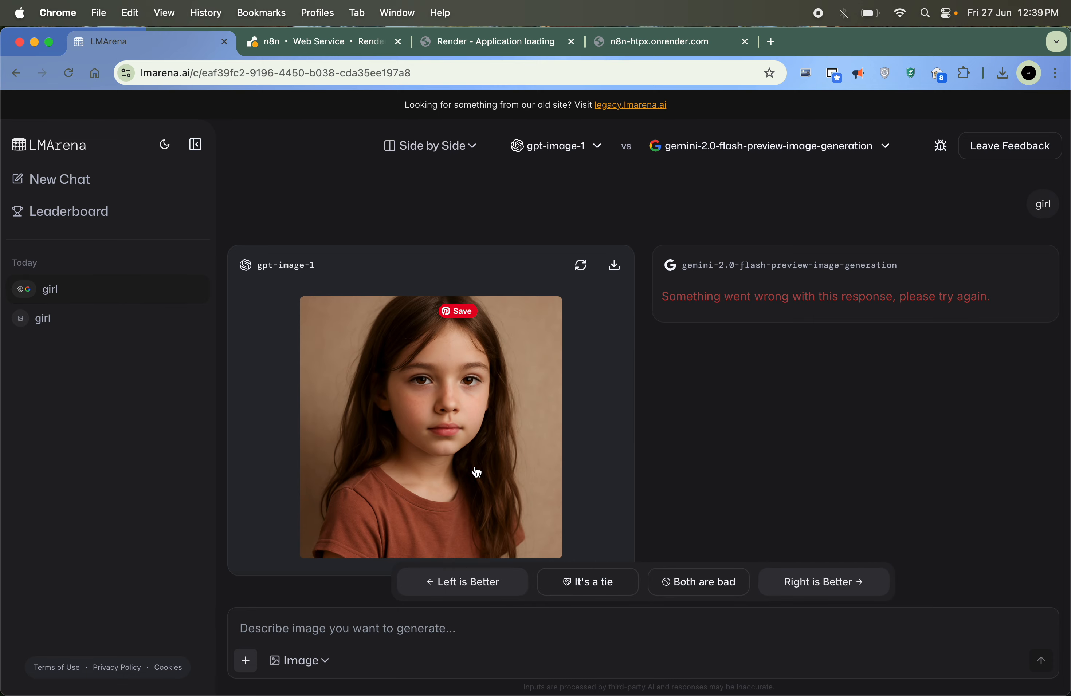
# - Vote for the gpt-image-1 response to the "girl" prompt as the better one
pyautogui.scroll(-1, 476, 472)
pyautogui.click(788, 581)
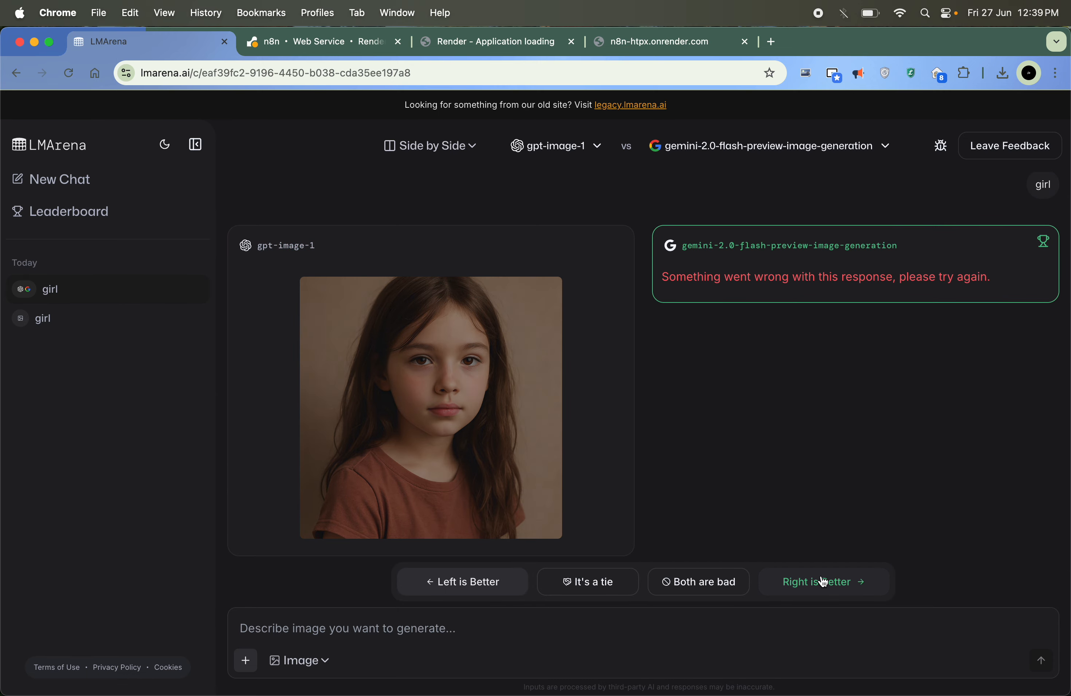
pyautogui.click(496, 583)
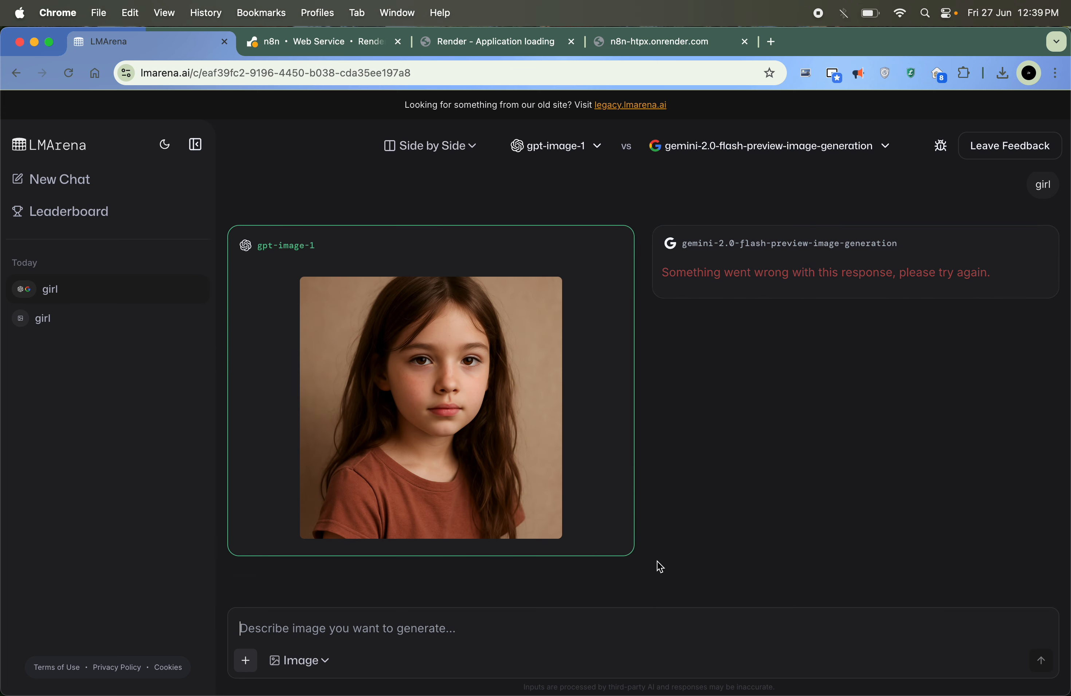
# - Submit the image prompt "bhalu" to both models in the same chat
pyautogui.click(513, 626)
pyautogui.write('bhal')
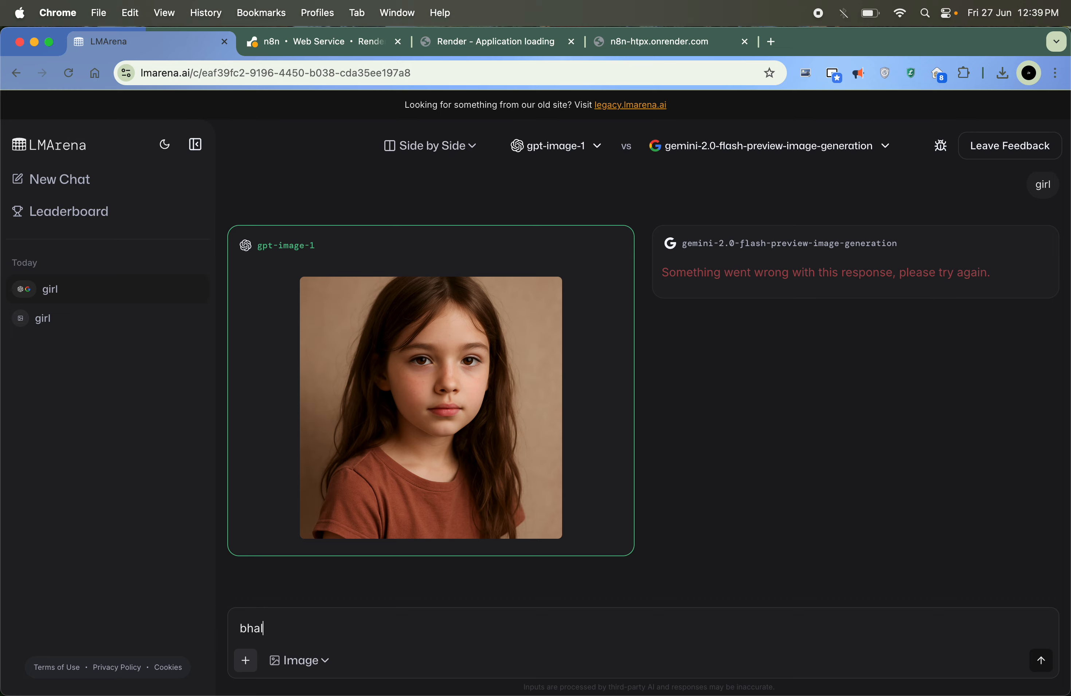
pyautogui.write('u')
pyautogui.press('Return')
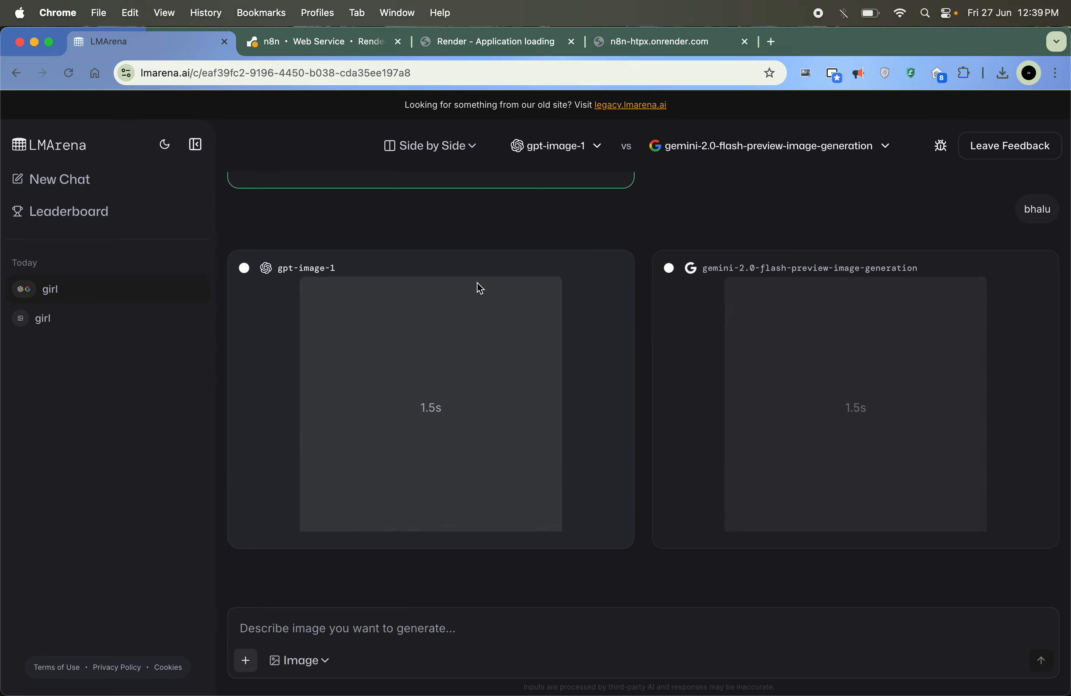
pyautogui.click(726, 149)
pyautogui.click(732, 249)
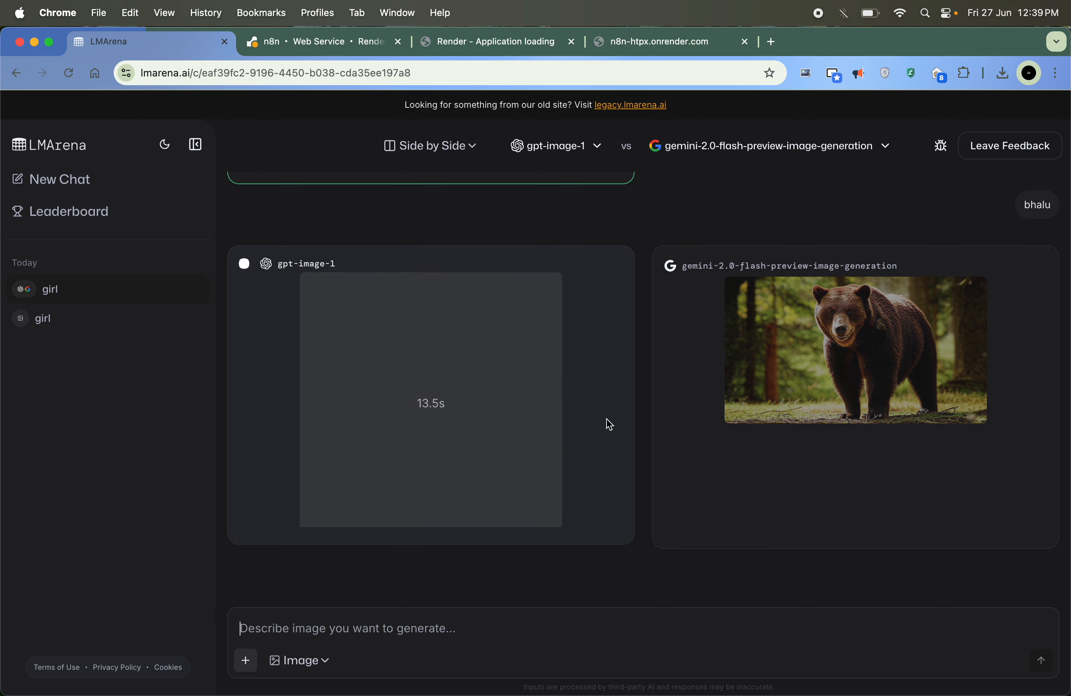
# - Show the browser's developer tools for the chat and view the Gemini bear image in its own browser tab
pyautogui.press('super+alt+i')
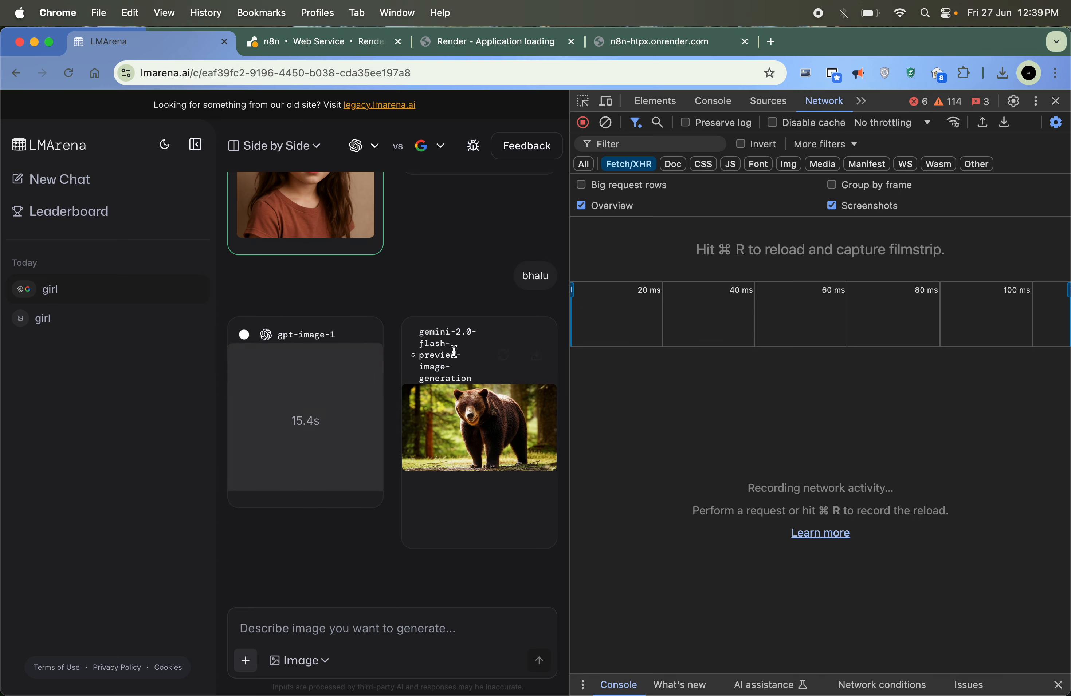
pyautogui.rightClick(472, 444)
pyautogui.click(518, 453)
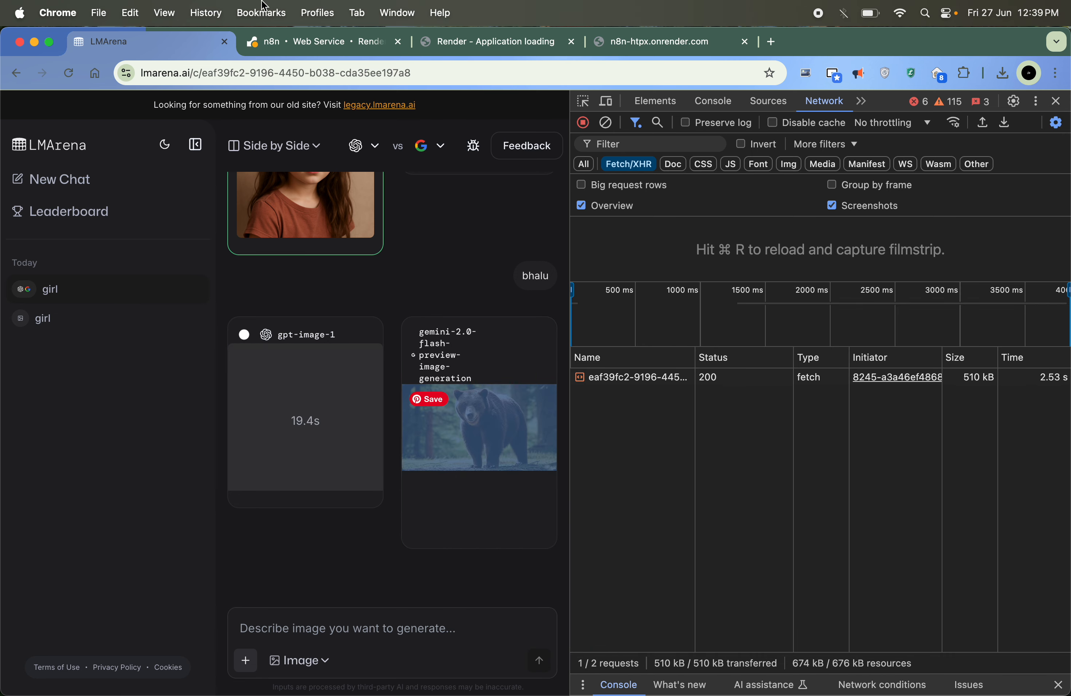
pyautogui.click(265, 40)
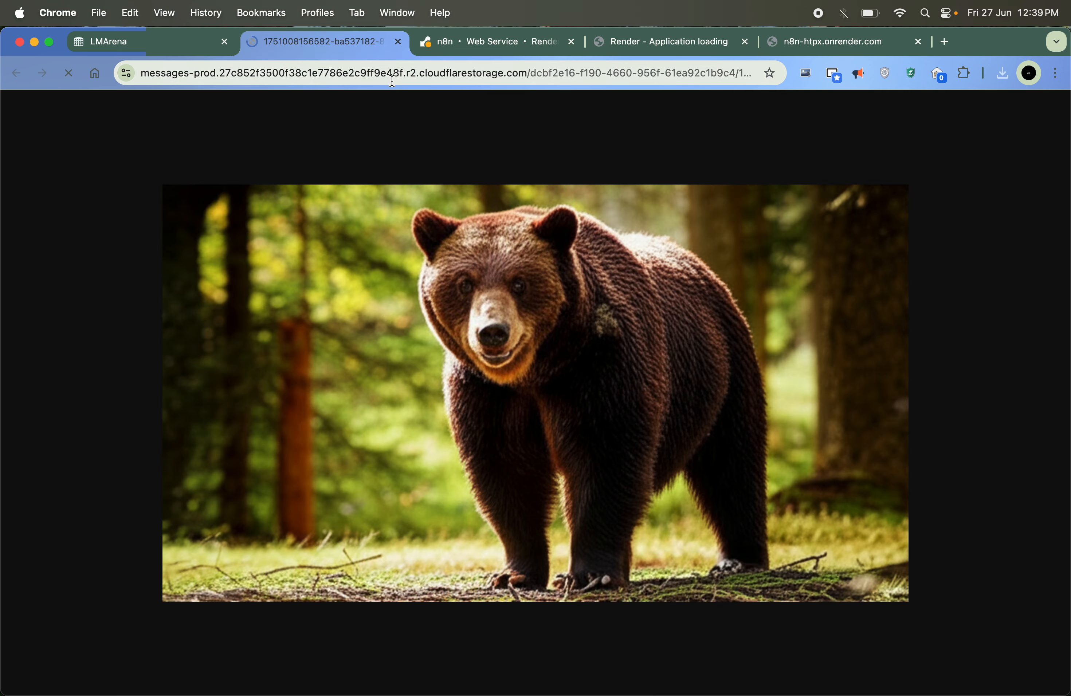
# - Highlight the cloudflarestorage.com part of the bear image's URL, and close the image's tab
pyautogui.moveTo(450, 73); pyautogui.dragTo(569, 72)
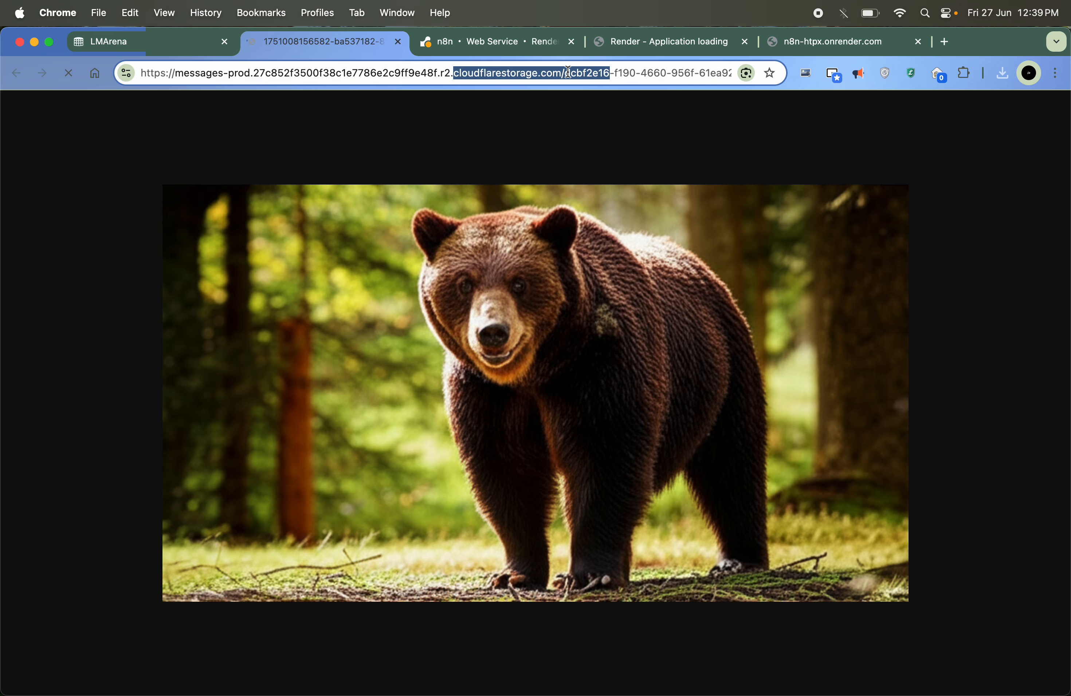
pyautogui.moveTo(446, 74); pyautogui.dragTo(557, 74)
pyautogui.click(466, 122)
pyautogui.press('super+w')
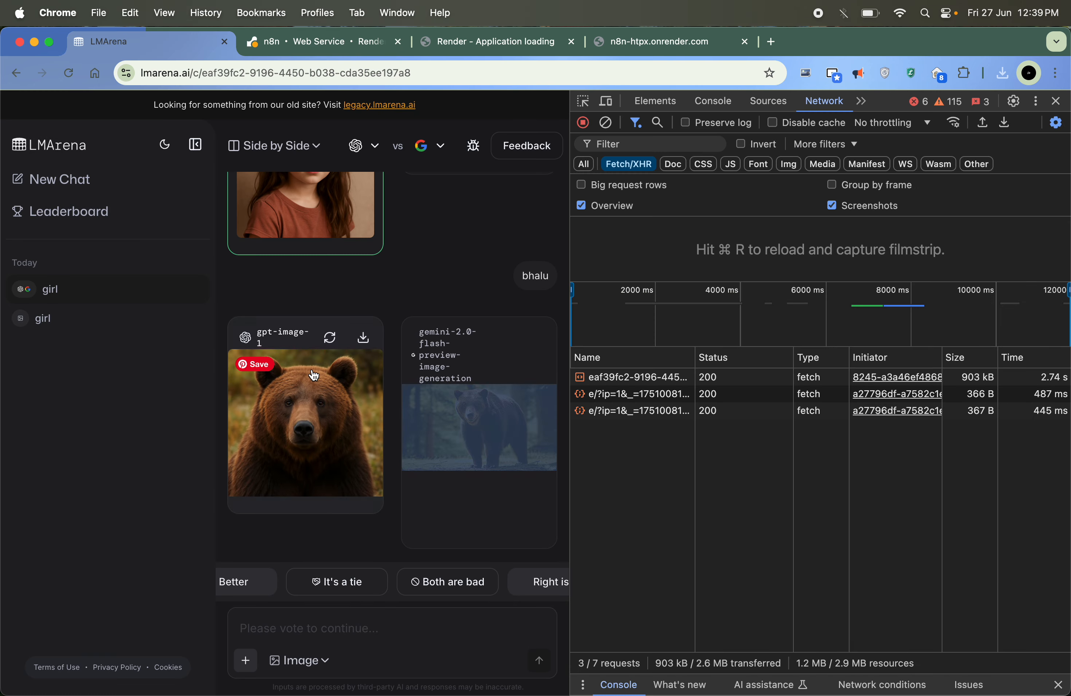
# - Vote for the Gemini bear image as the better one, and inspect a Cloudflare challenge request's headers in the network log
pyautogui.click(548, 587)
pyautogui.click(639, 428)
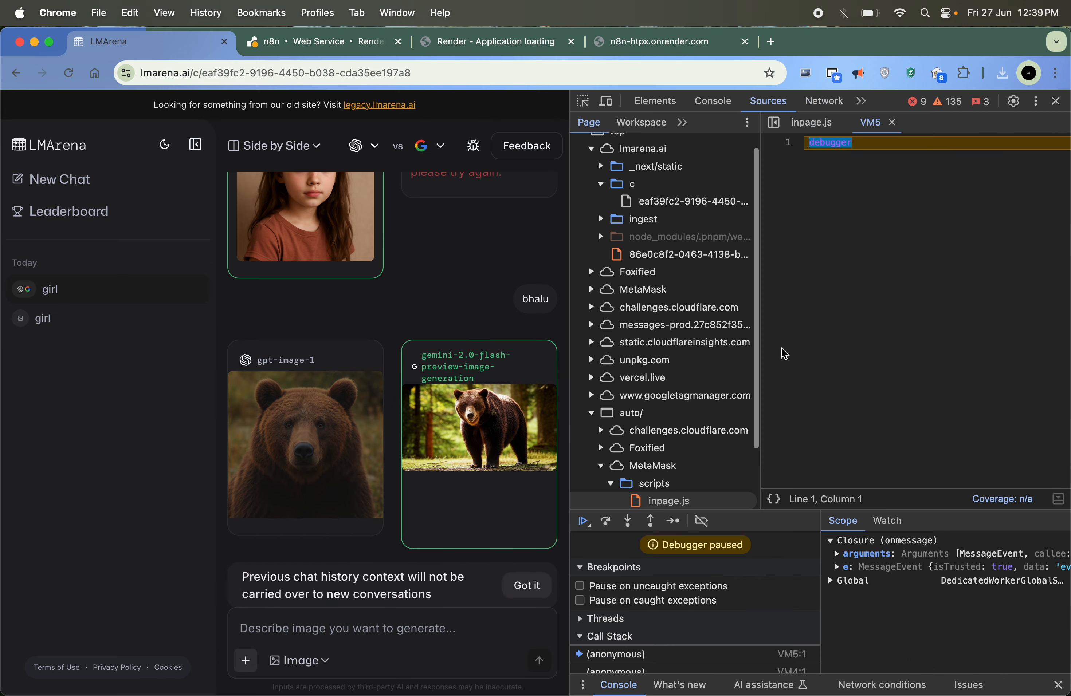
pyautogui.click(713, 100)
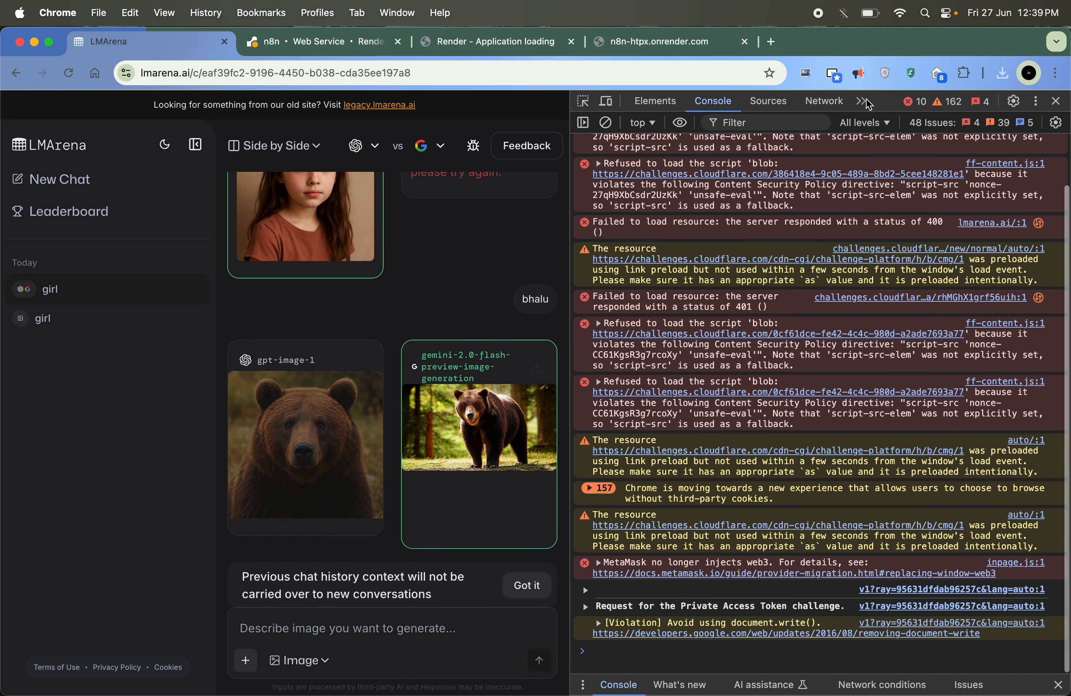
pyautogui.click(825, 101)
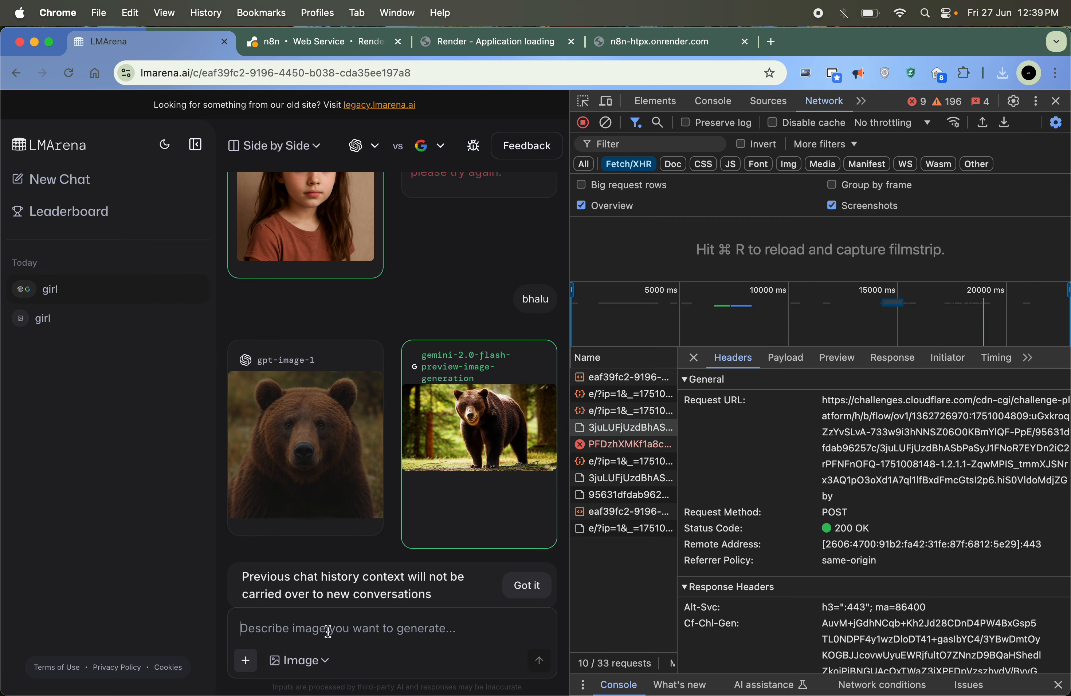
# - Dismiss the chat history notice and submit the image prompt "human vs ants" to both models
pyautogui.click(521, 588)
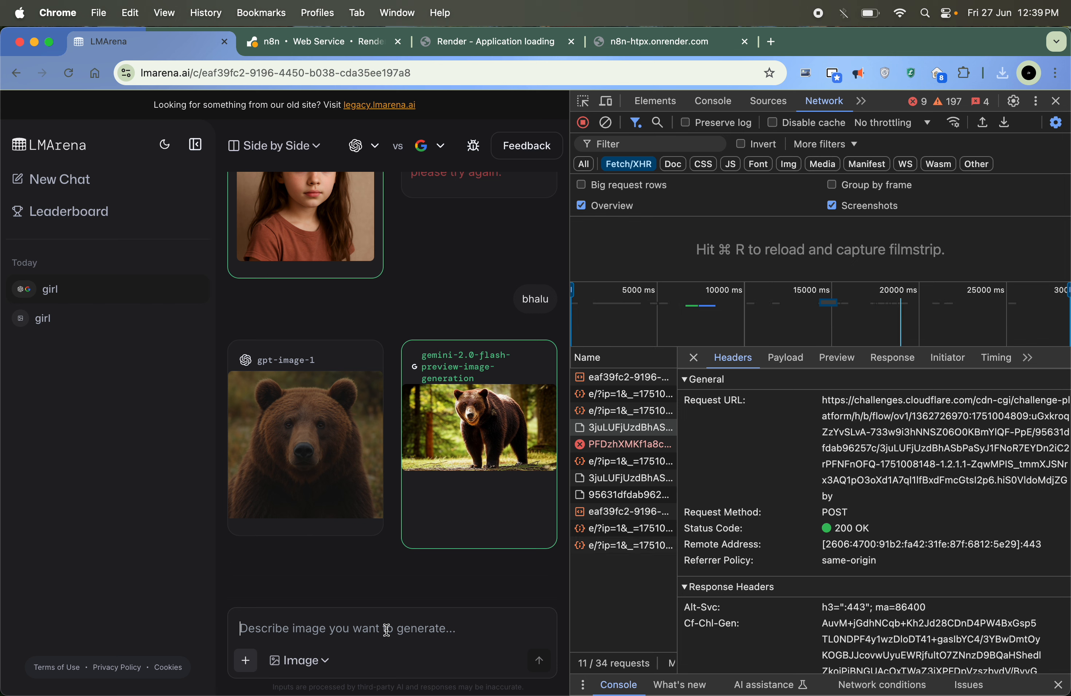
pyautogui.write('human')
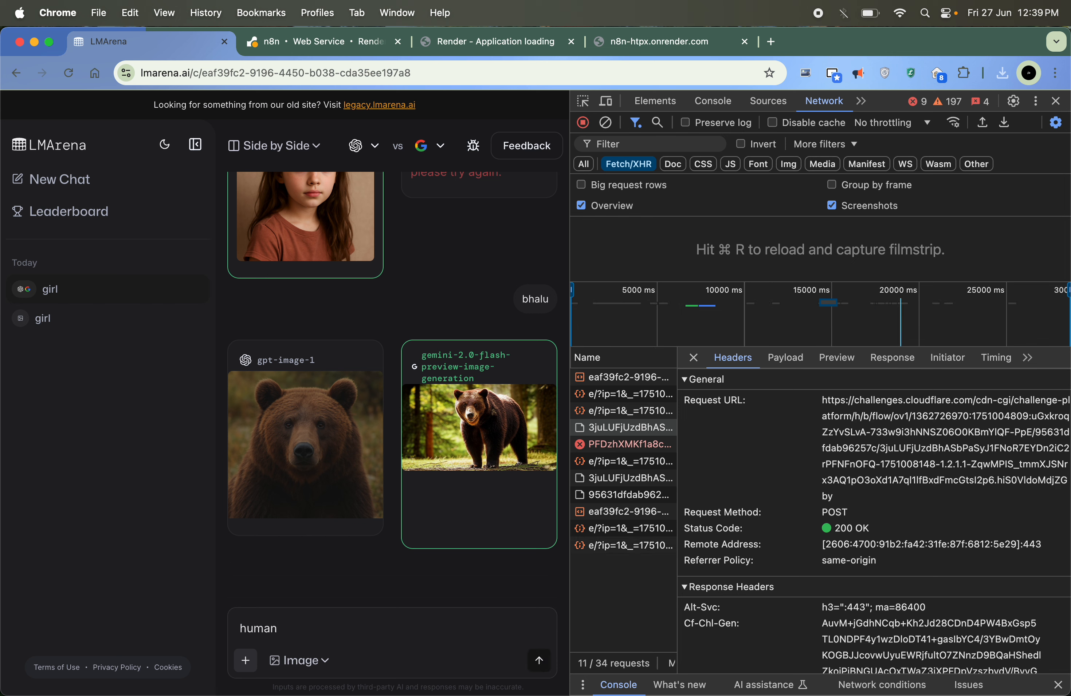
pyautogui.write(' vs ants')
pyautogui.press('Return')
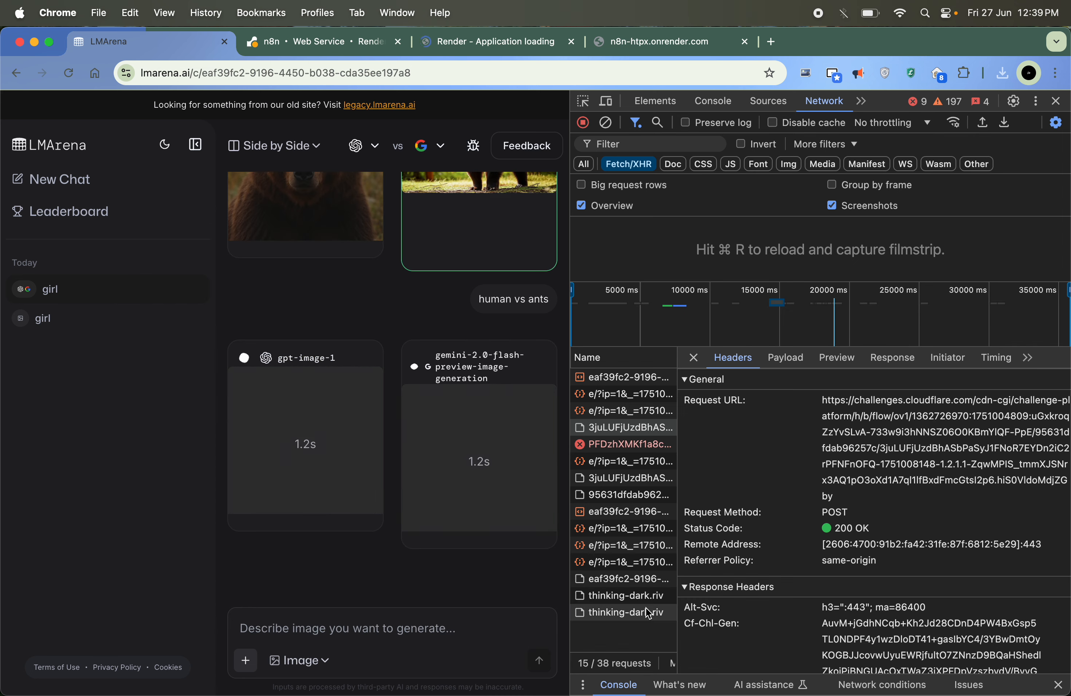
# - Inspect the headers, payload, preview and response of the new post-to-evaluation request in the network log
pyautogui.click(649, 614)
pyautogui.click(630, 580)
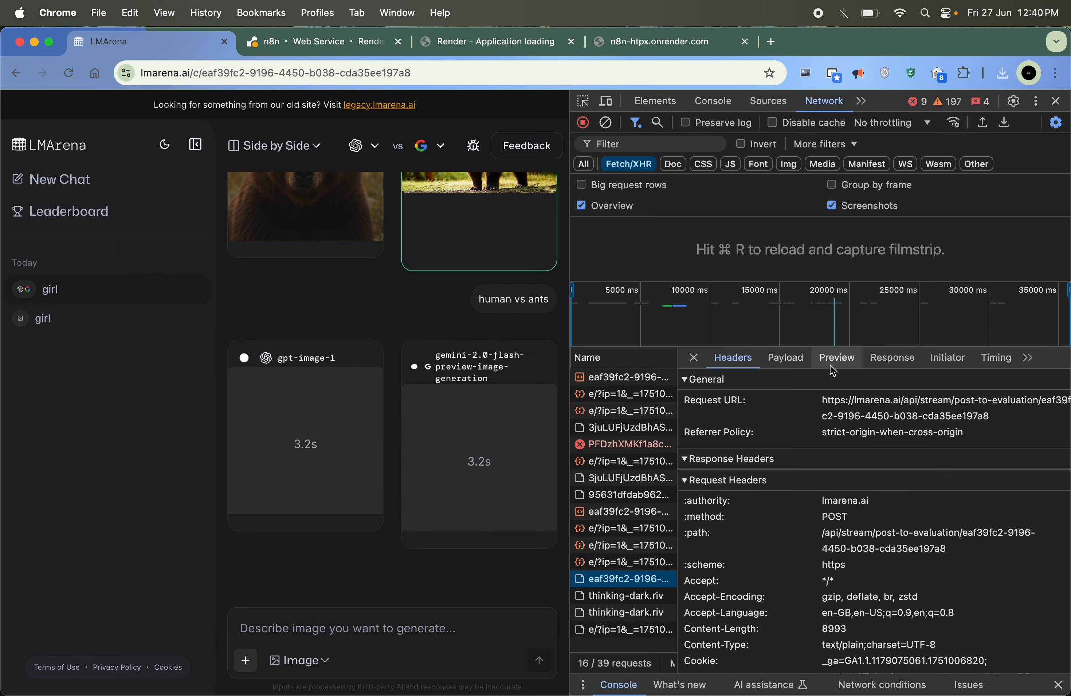
pyautogui.scroll(-5, 814, 509)
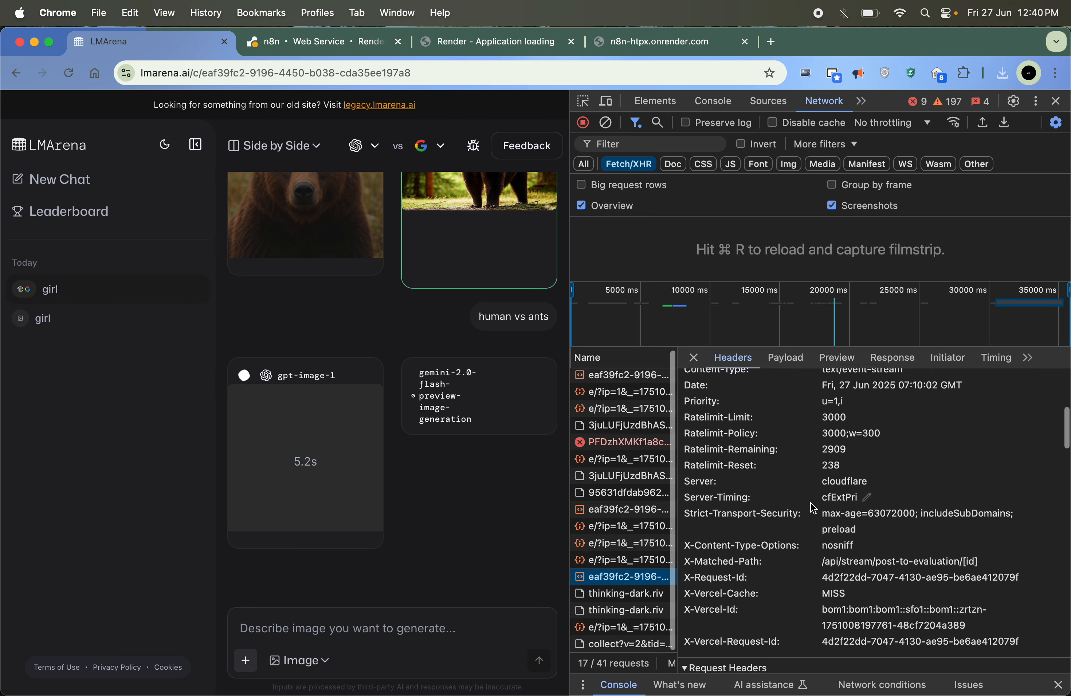
pyautogui.scroll(-5, 814, 509)
pyautogui.scroll(10, 814, 509)
pyautogui.click(786, 358)
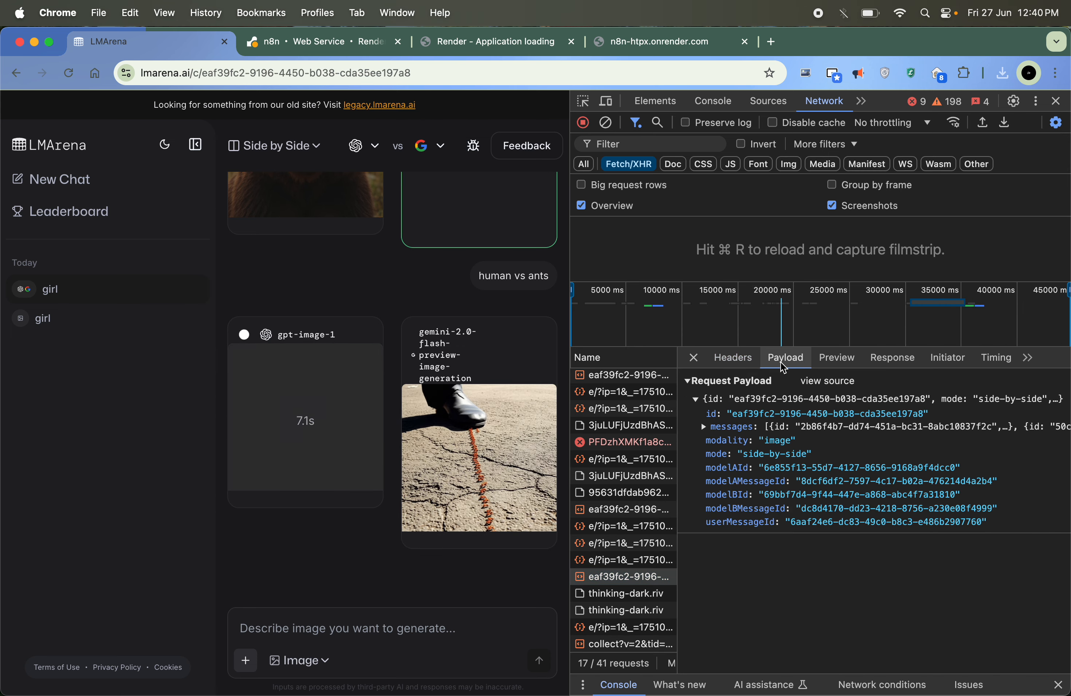
pyautogui.click(837, 358)
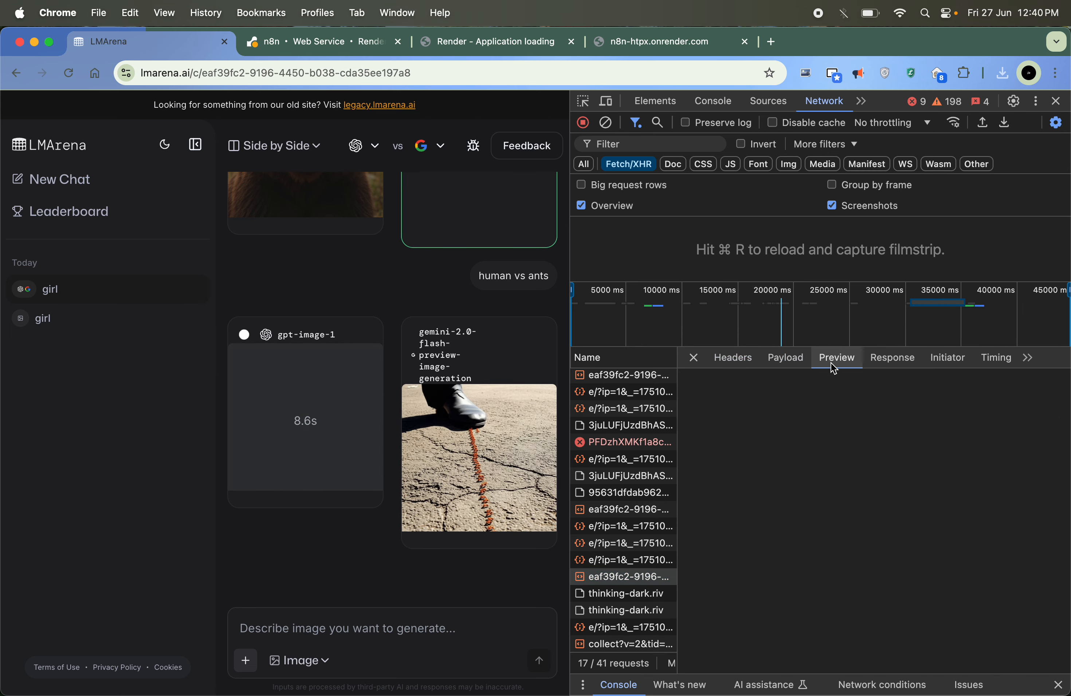
pyautogui.click(911, 358)
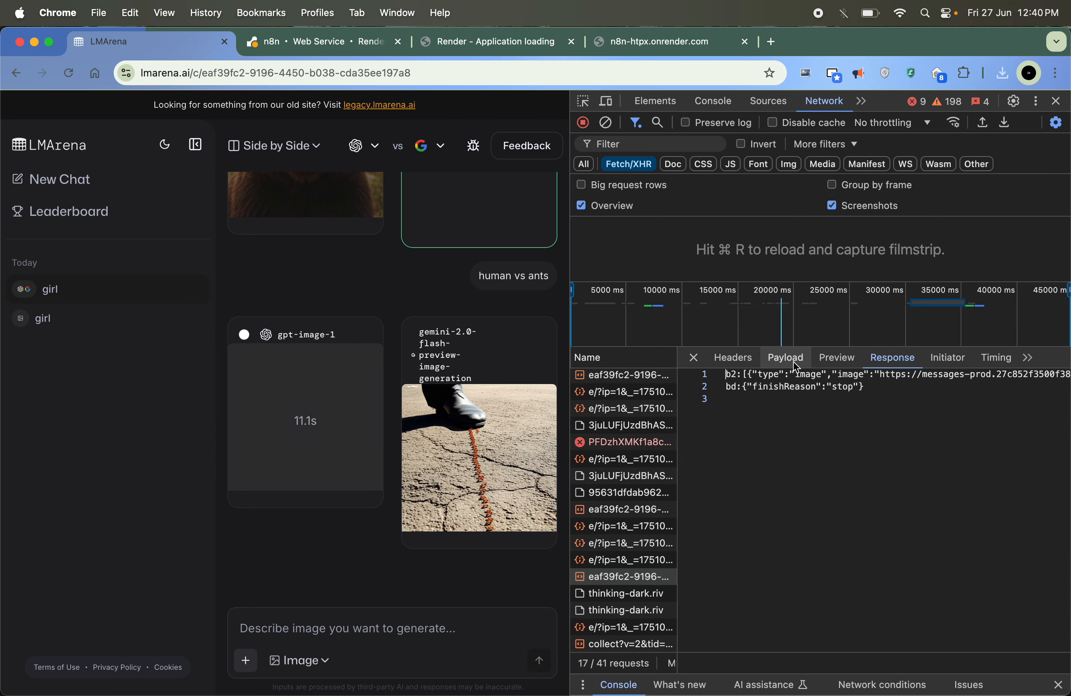
# - View the chat page's HTML source in its own tab, and close that tab
pyautogui.press('super+alt+u')
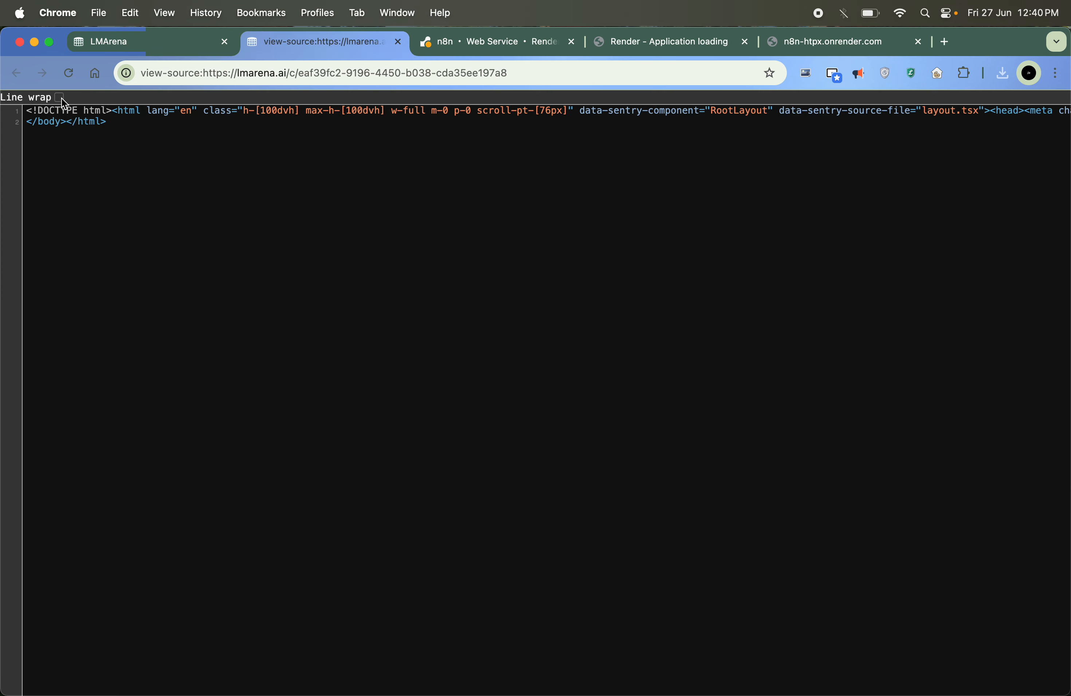
pyautogui.click(60, 98)
pyautogui.press('super+w')
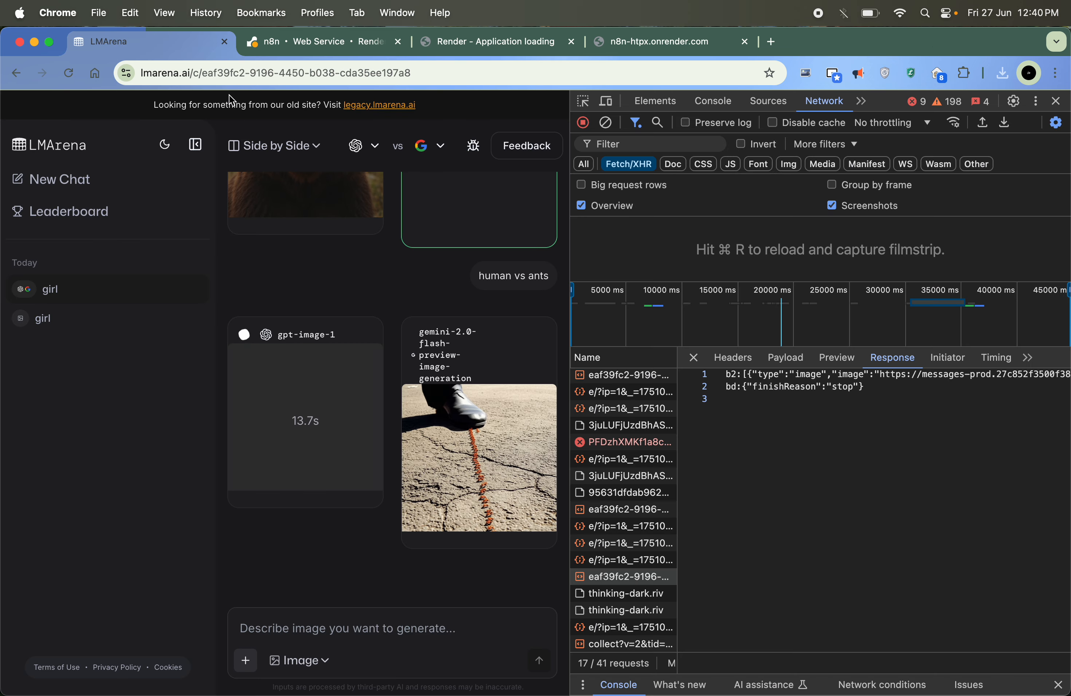
# - Close the developer tools and review the earlier image comparisons in the chat, returning to the "human vs ants" results
pyautogui.click(1056, 101)
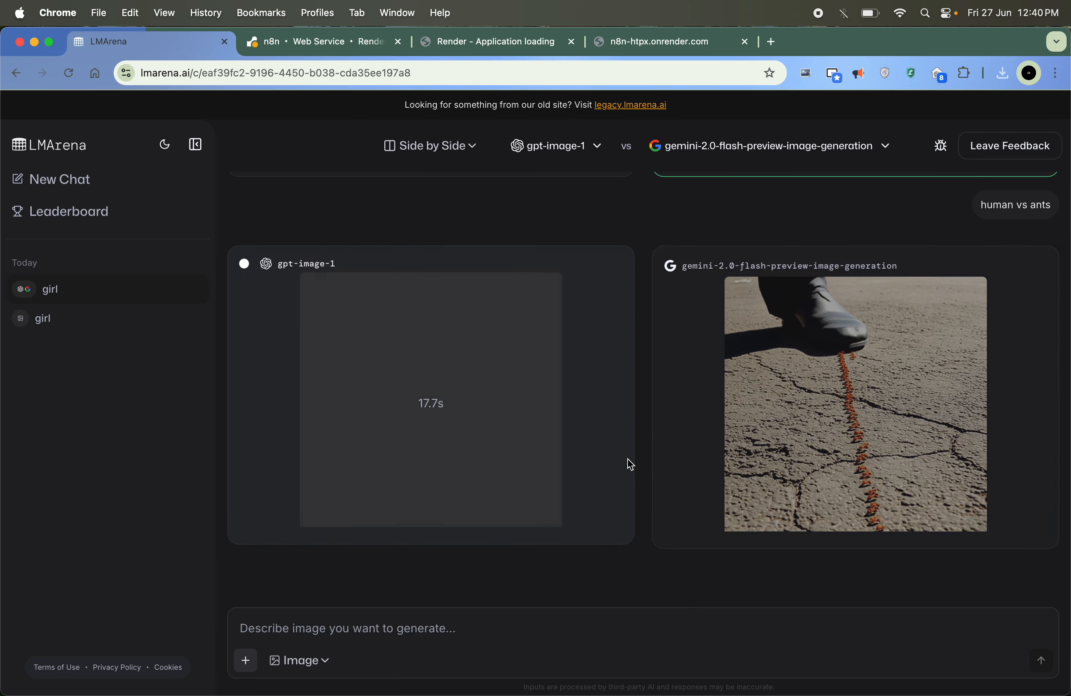
pyautogui.scroll(10, 627, 459)
pyautogui.scroll(10, 628, 363)
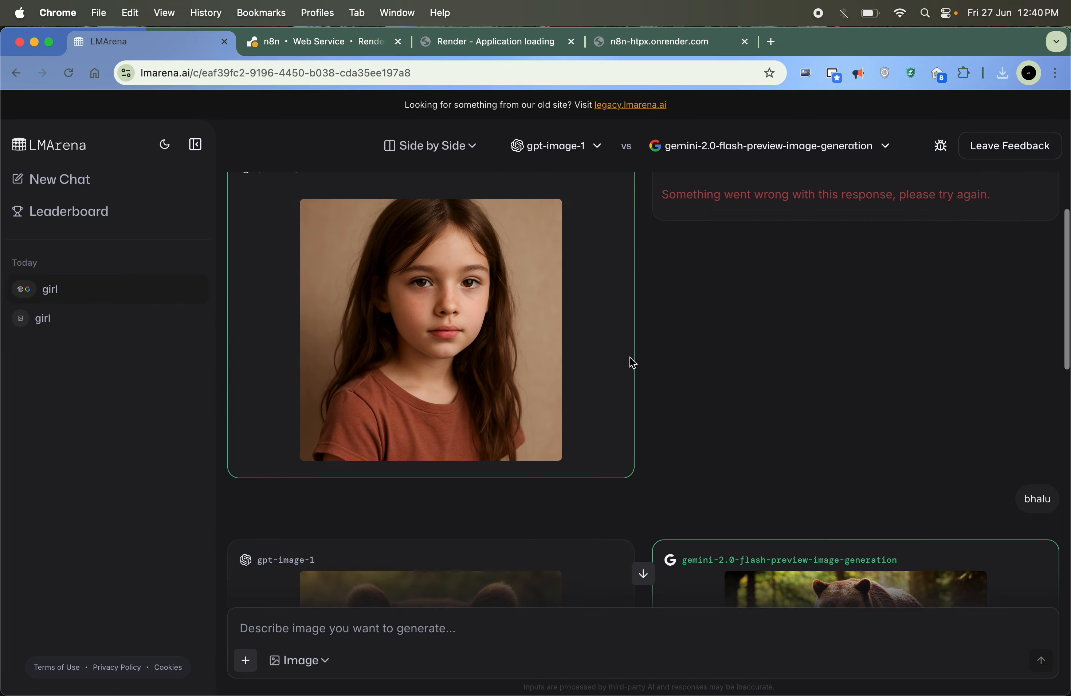
pyautogui.scroll(-20, 949, 208)
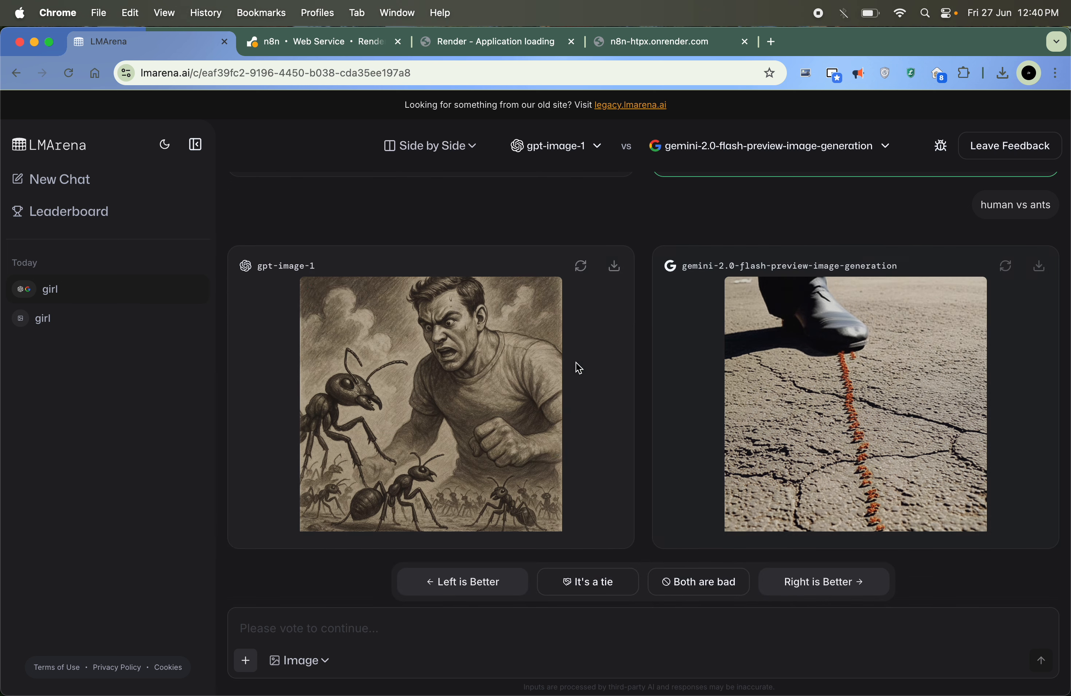
# - Vote for the gpt-image-1 picture as the better "human vs ants" image
pyautogui.click(459, 596)
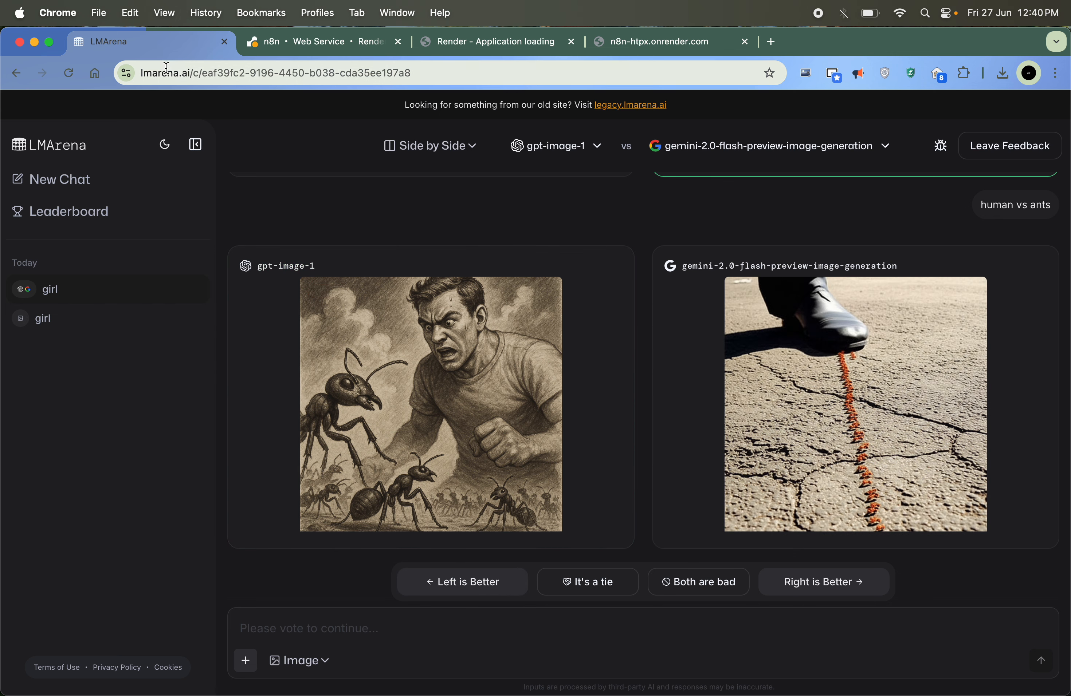
pyautogui.doubleClick(164, 71)
pyautogui.click(344, 213)
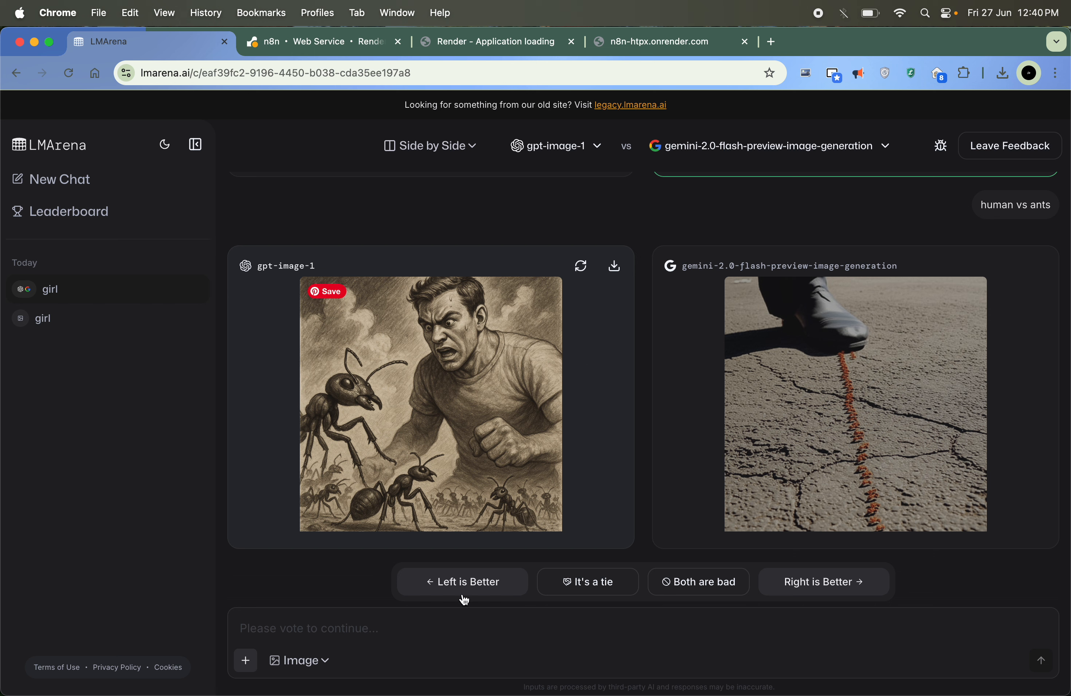
pyautogui.click(487, 584)
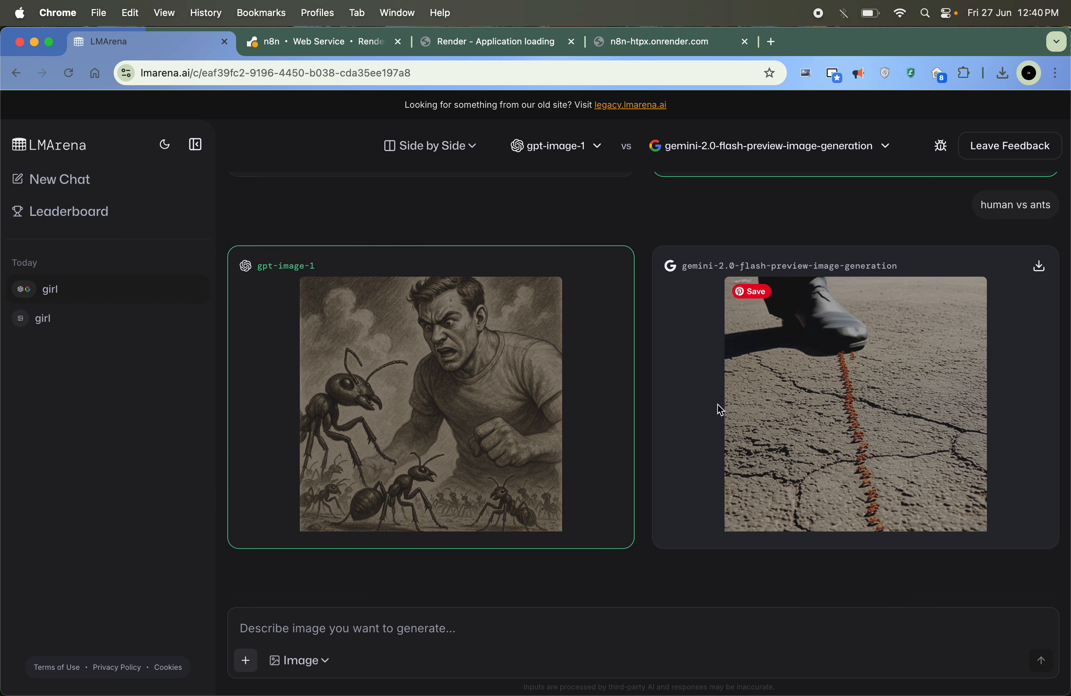